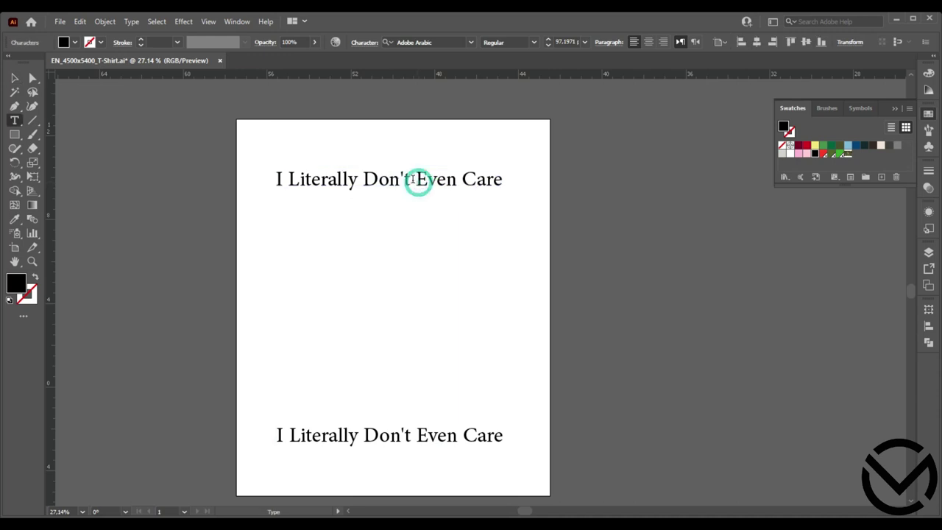
Delete "Even Care" from the upper text line and center the remaining "I Literally Don't" near the artboard's upper edge
left_click_drag(410, 179, 546, 188)
key("BackSpace")
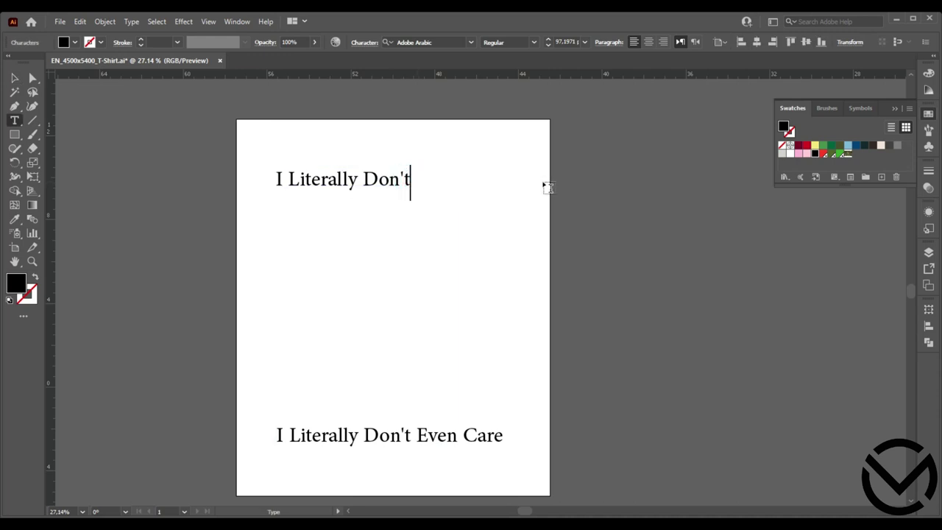
left_click(14, 77)
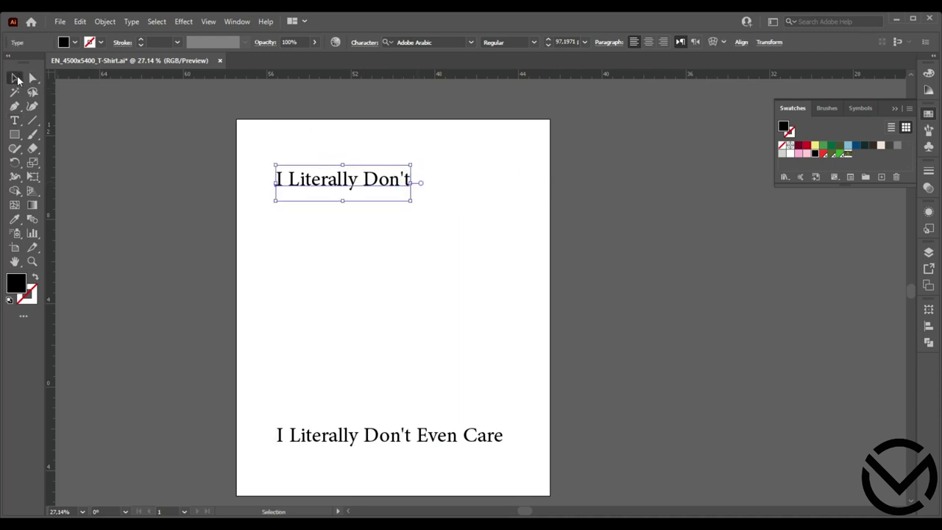
left_click_drag(351, 189, 398, 186)
key("space")
left_click_drag(418, 226, 282, 210)
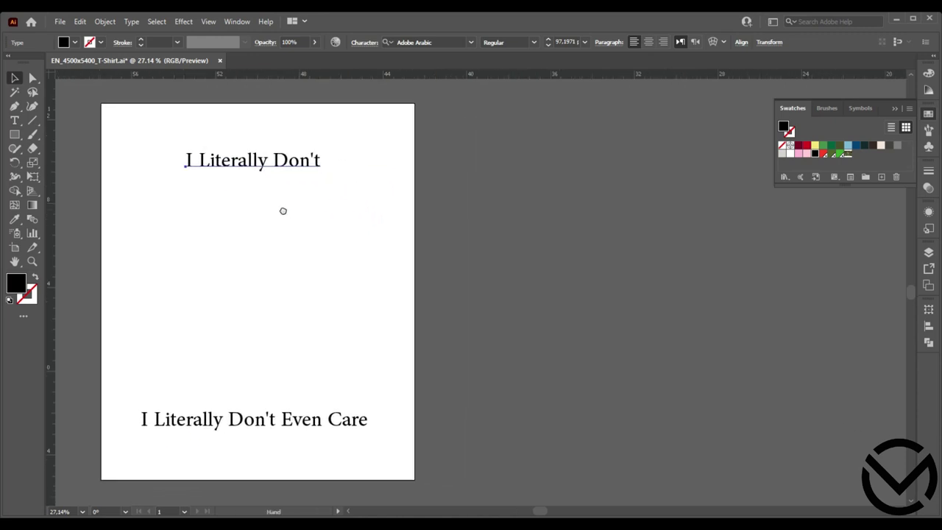
Convert the "I Literally Don't" line to uppercase and shift it to recenter it on the artboard
left_click(472, 42)
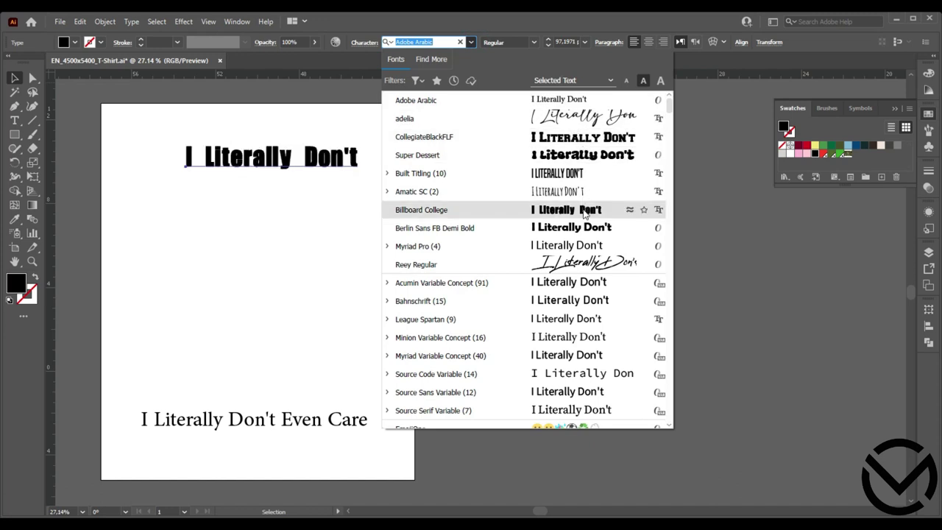
left_click(349, 205)
left_click(294, 162)
left_click(104, 22)
mouse_move(123, 24)
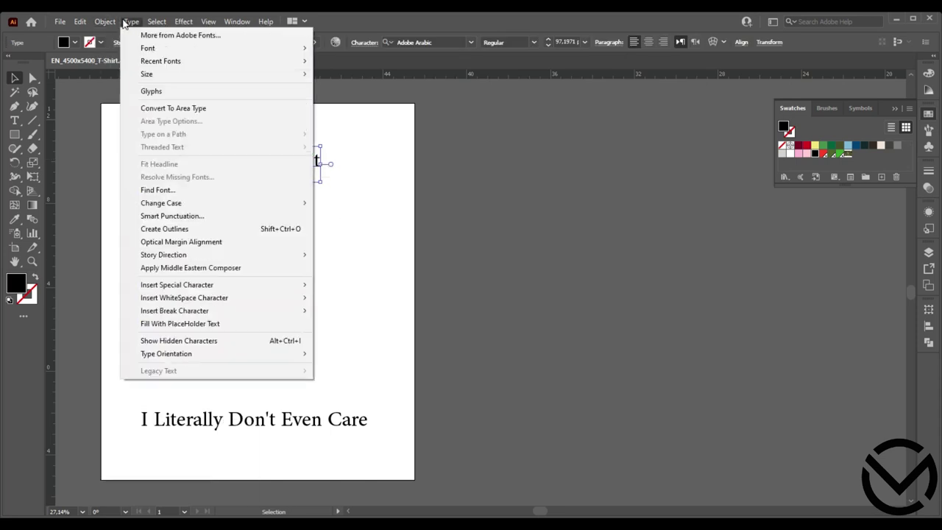
mouse_move(193, 203)
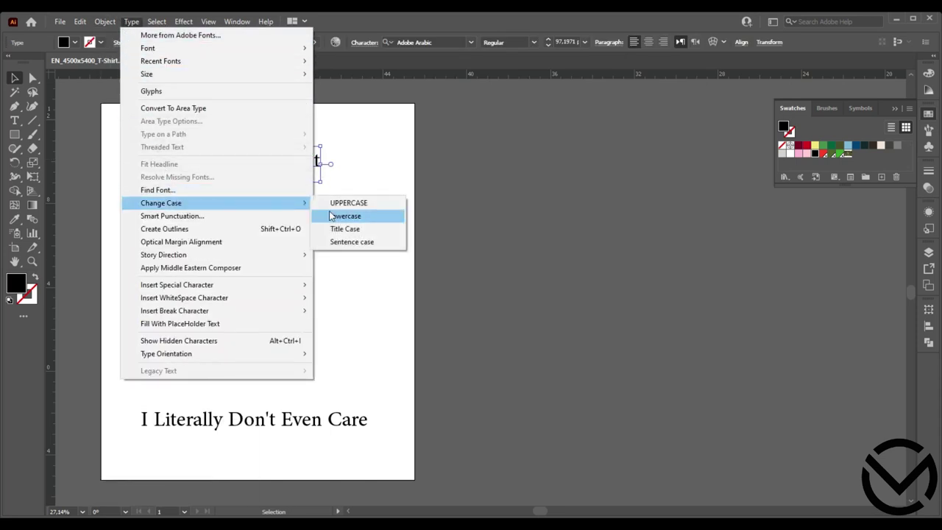
left_click(359, 203)
left_click_drag(333, 160, 316, 184)
Set the "I LITERALLY DON'T" line in Bernard MT Condensed, enlarge it to about 112 pt and recenter it
left_click(471, 42)
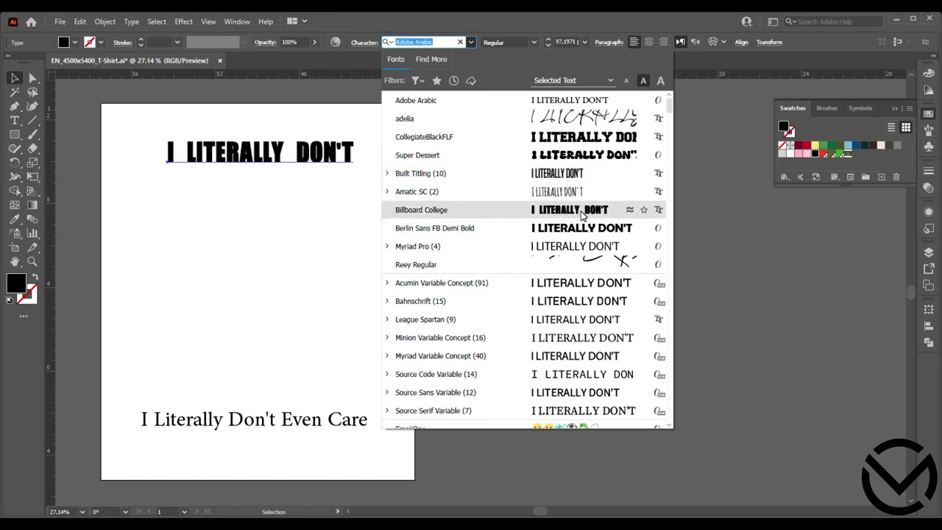
scroll(583, 245, "down", 12)
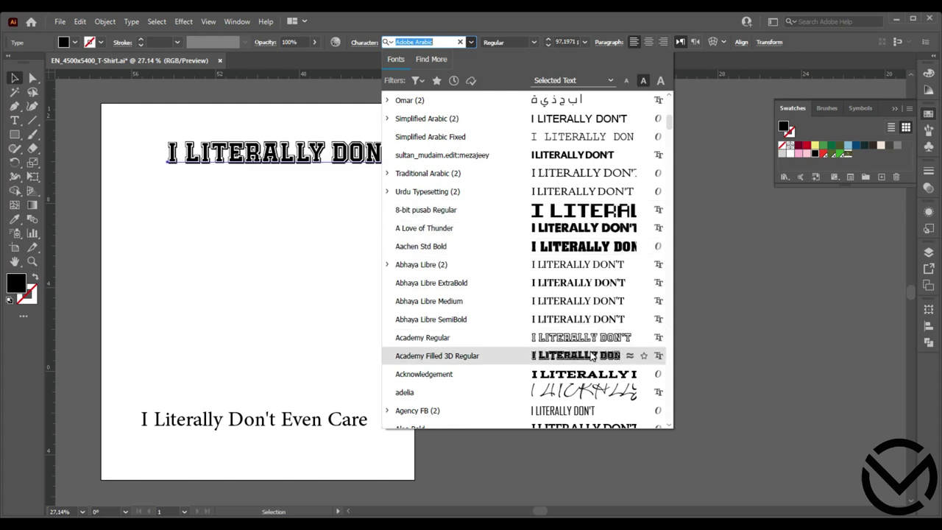
scroll(593, 356, "down", 4)
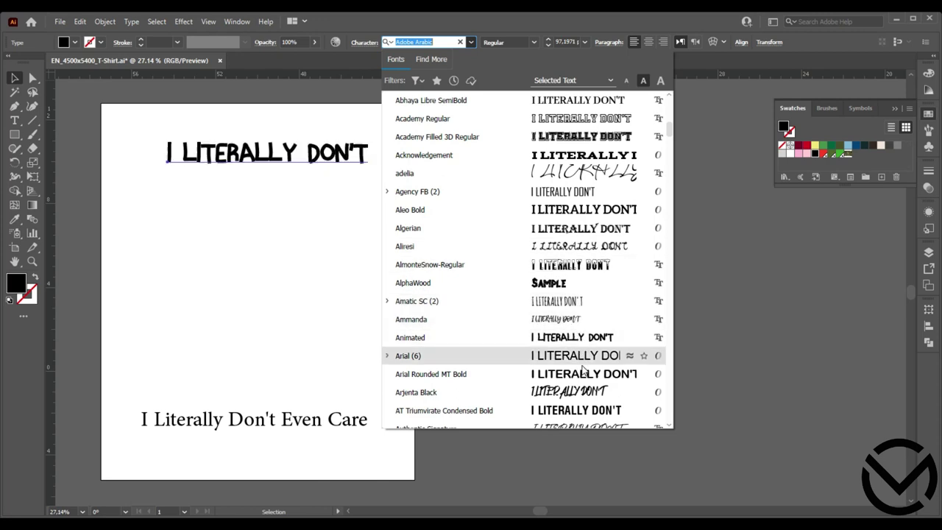
scroll(588, 388, "down", 2)
scroll(587, 379, "down", 1)
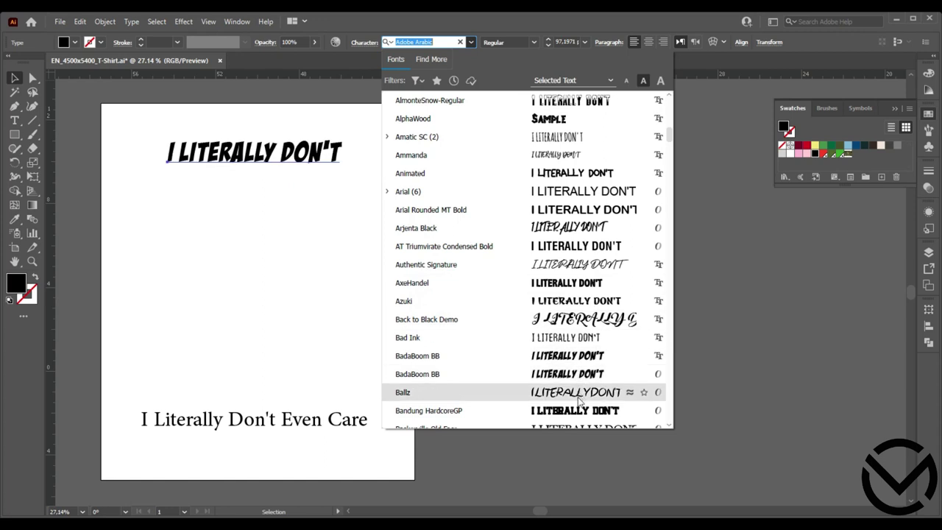
scroll(579, 413, "down", 7)
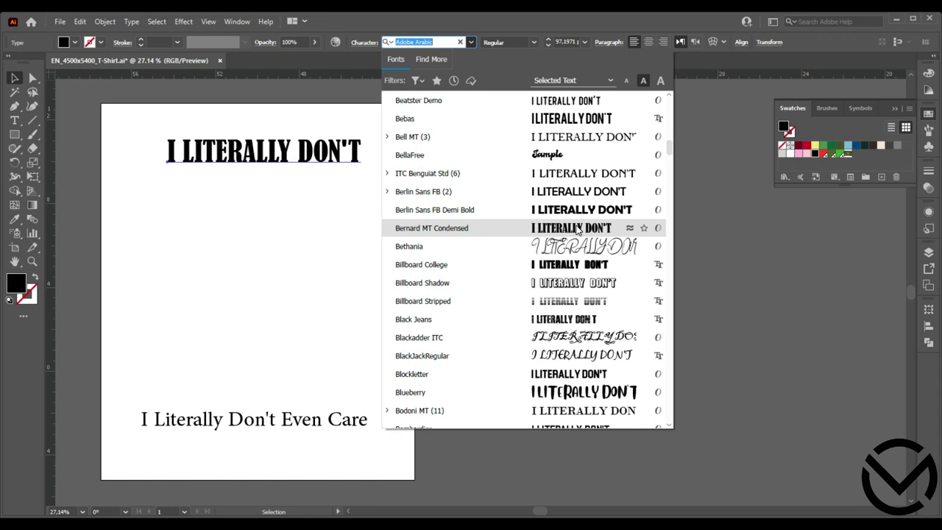
left_click(578, 229)
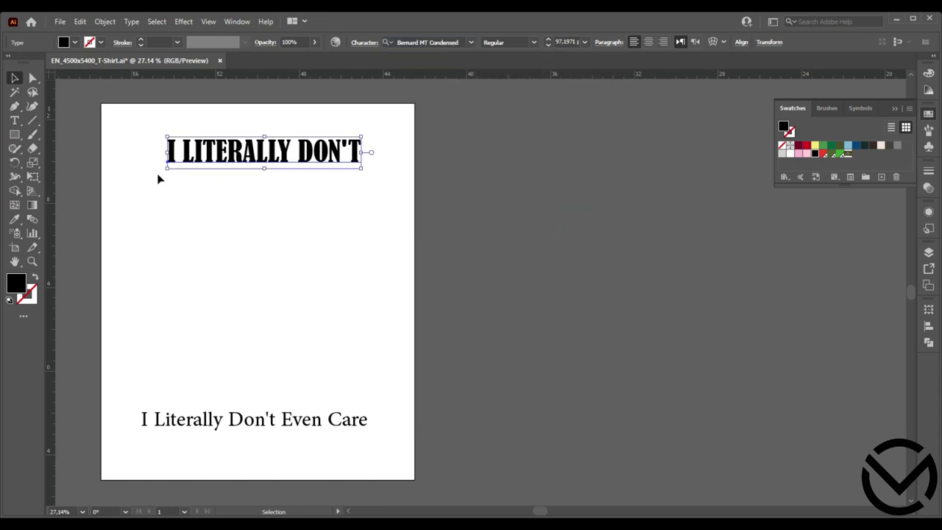
left_click_drag(165, 170, 139, 185)
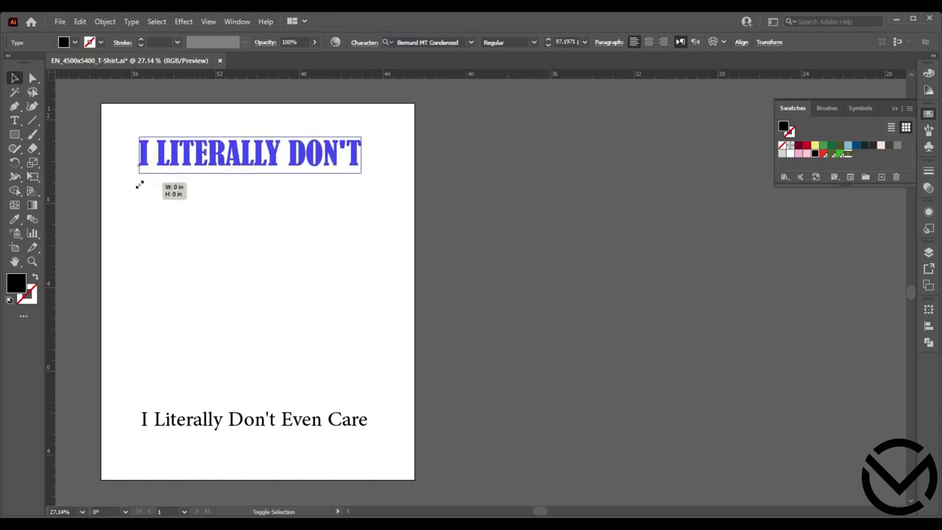
left_click_drag(249, 142, 254, 143)
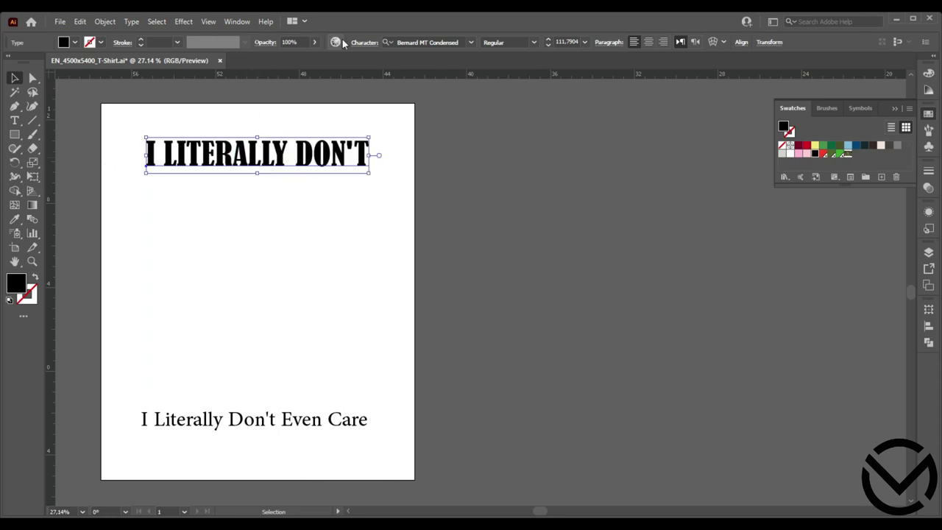
Increase the character tracking of the "I LITERALLY DON'T" heading slightly
left_click(369, 44)
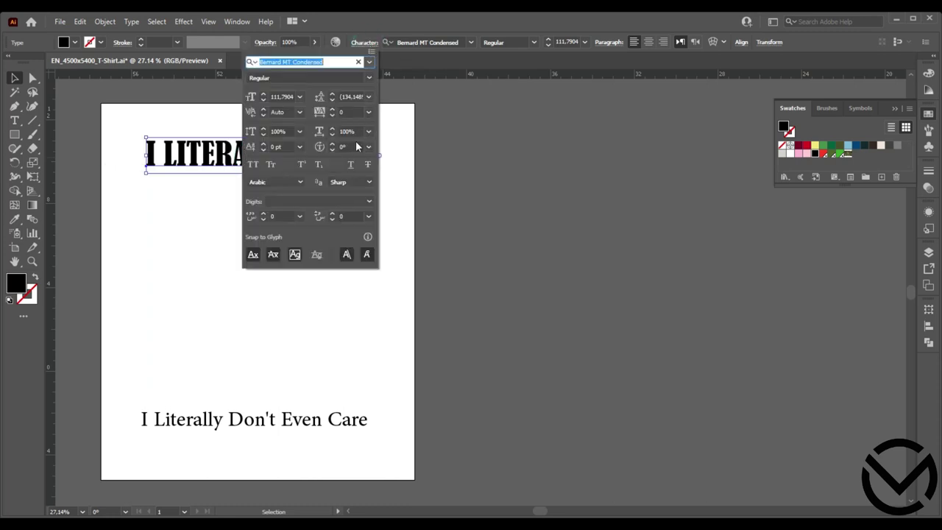
left_click(333, 110)
left_click(332, 110)
left_click(333, 110)
left_click(333, 109)
left_click(332, 109)
left_click(333, 110)
left_click(332, 109)
left_click(333, 109)
left_click(473, 112)
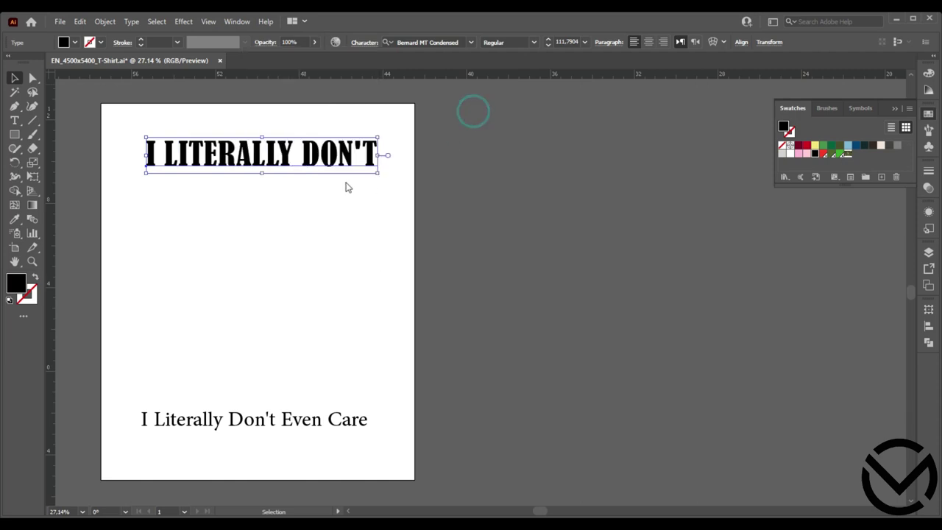
Scale the "I LITERALLY DON'T" heading up proportionally to nearly the artboard's width and center it near the upper edge
left_click(332, 231)
left_click_drag(319, 167, 321, 175)
left_click(358, 250)
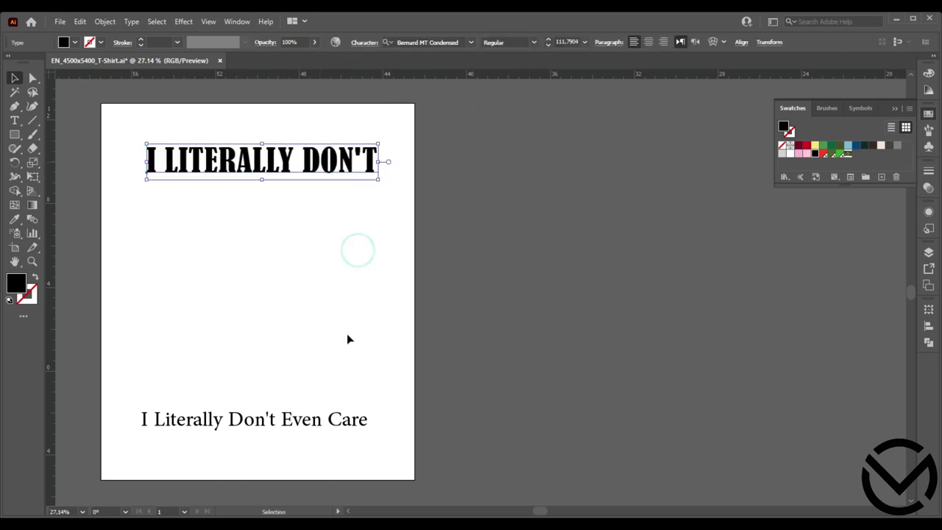
left_click(373, 170)
left_click_drag(380, 183, 409, 236)
left_click_drag(363, 167, 343, 162)
left_click_drag(390, 180, 414, 210)
left_click_drag(382, 168, 372, 164)
Remove "I Literally Don't" from the lower text line and move the remaining "Even Care" just beneath the heading
left_click(316, 419)
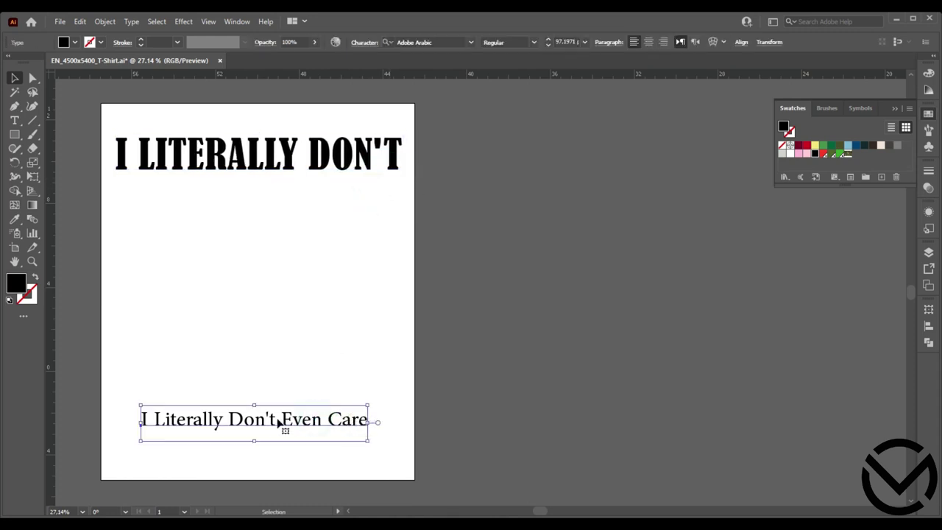
double_click(277, 420)
left_click_drag(281, 419, 135, 412)
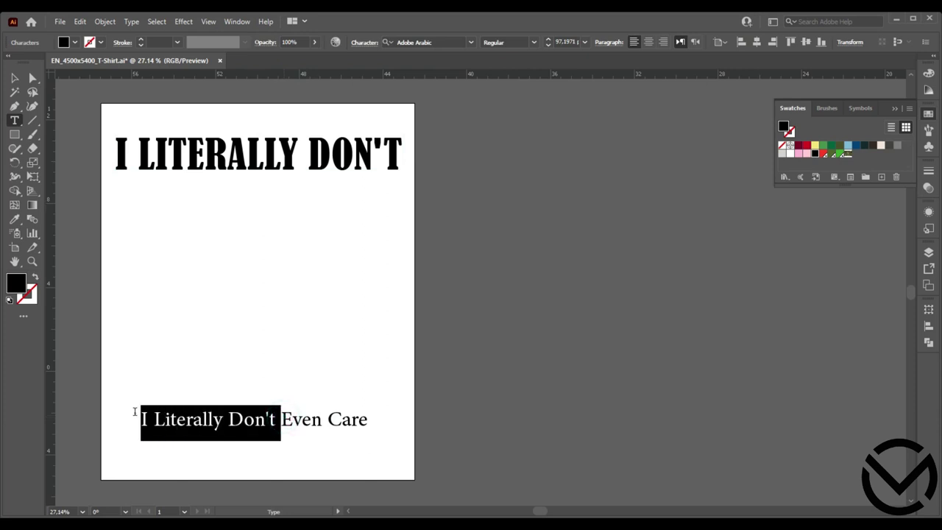
key("BackSpace")
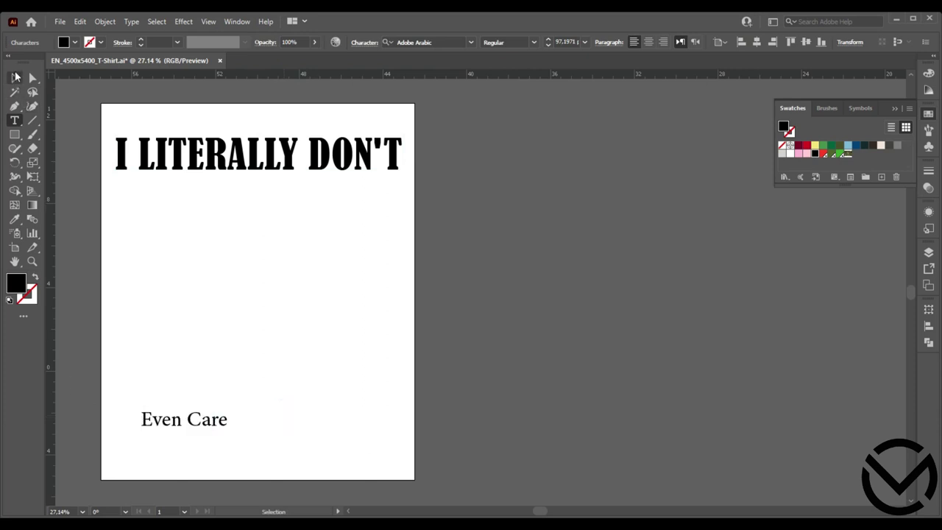
left_click(17, 77)
left_click_drag(214, 427, 277, 205)
Set "Even Care" in the adelia font and center it directly beneath the heading
left_click(470, 42)
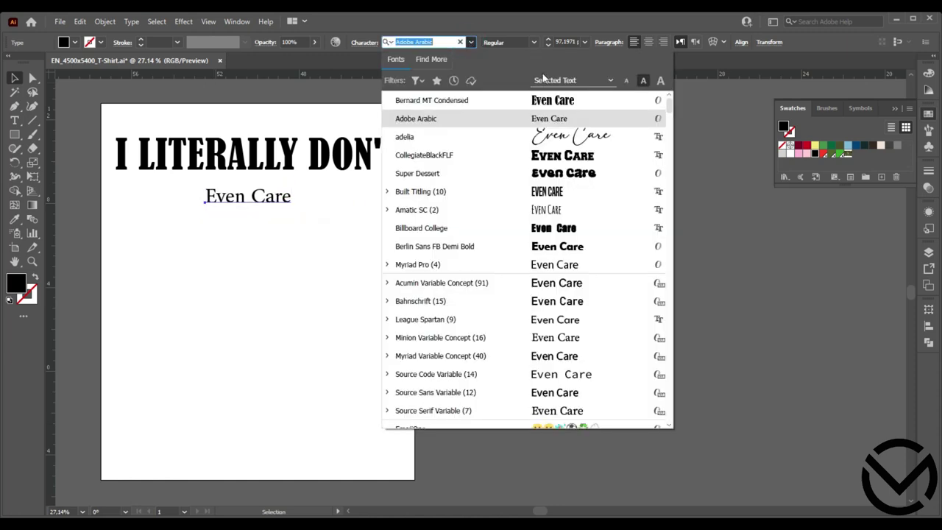
left_click(578, 139)
left_click_drag(337, 202, 298, 220)
left_click(298, 254)
left_click_drag(340, 270, 194, 121)
left_click(249, 296)
Change only the initial letter "E" of "Even Care" to the Edwardian Script ITC font
left_click(183, 220)
double_click(197, 219)
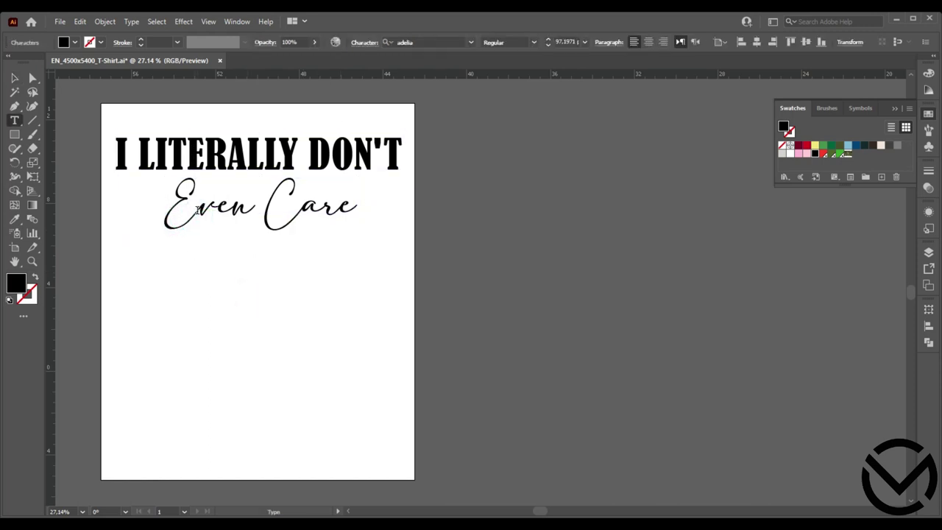
left_click_drag(197, 210, 163, 213)
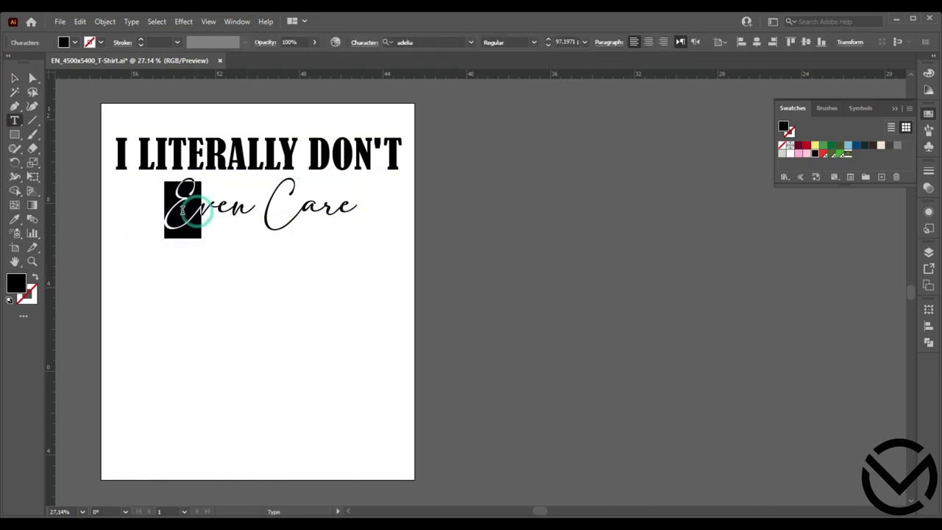
left_click(470, 43)
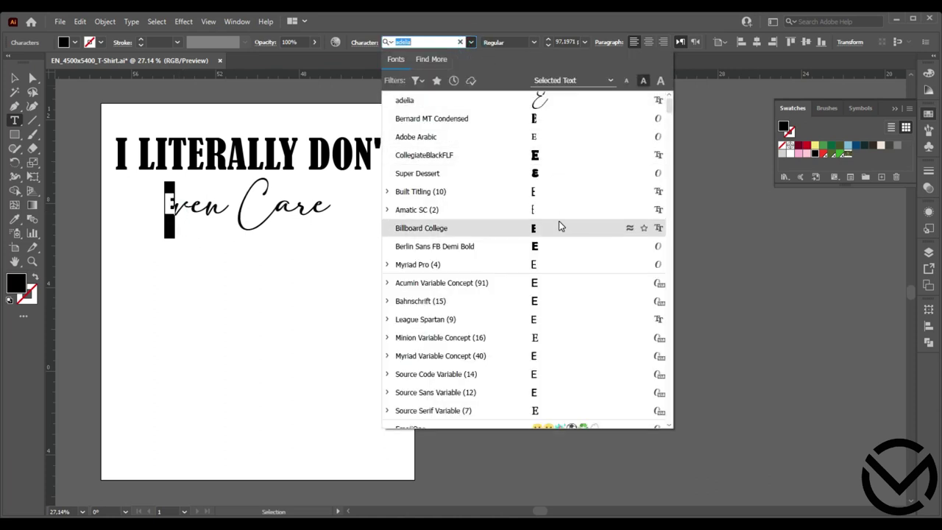
scroll(559, 226, "down", 10)
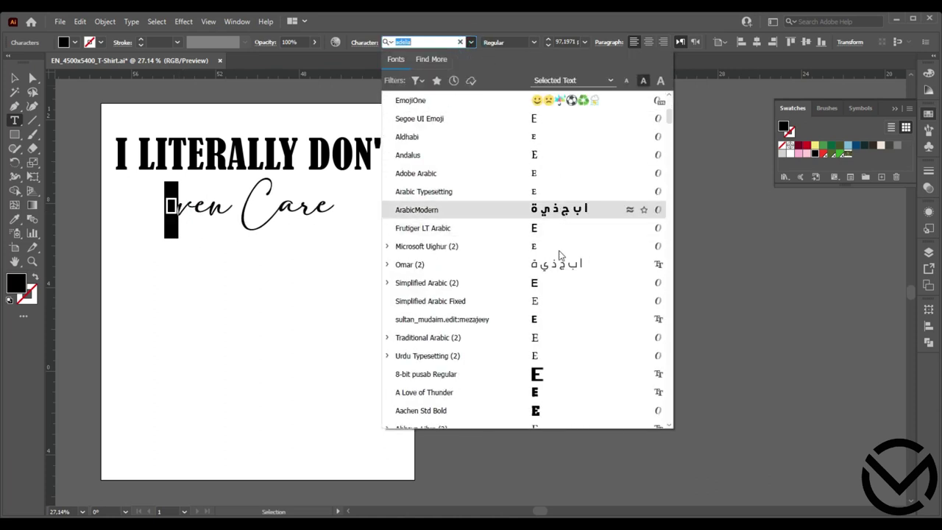
scroll(559, 276, "down", 8)
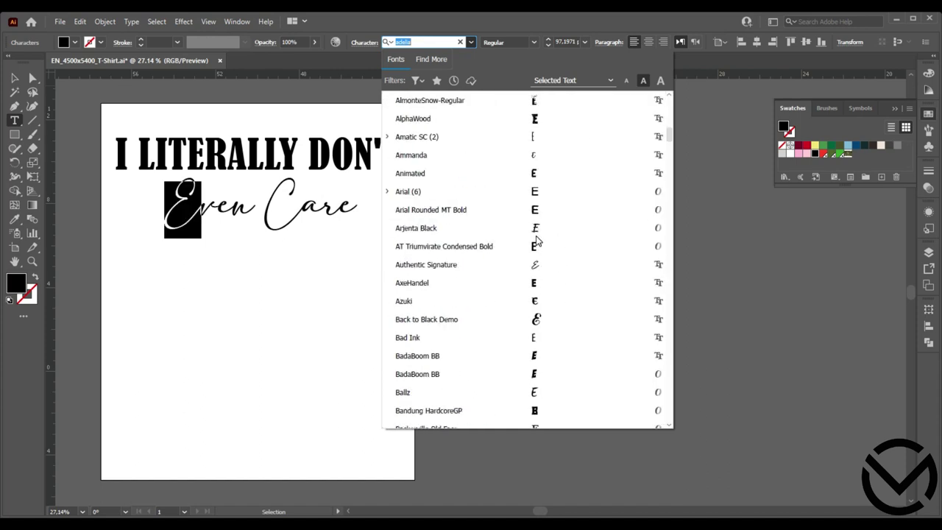
scroll(537, 241, "down", 7)
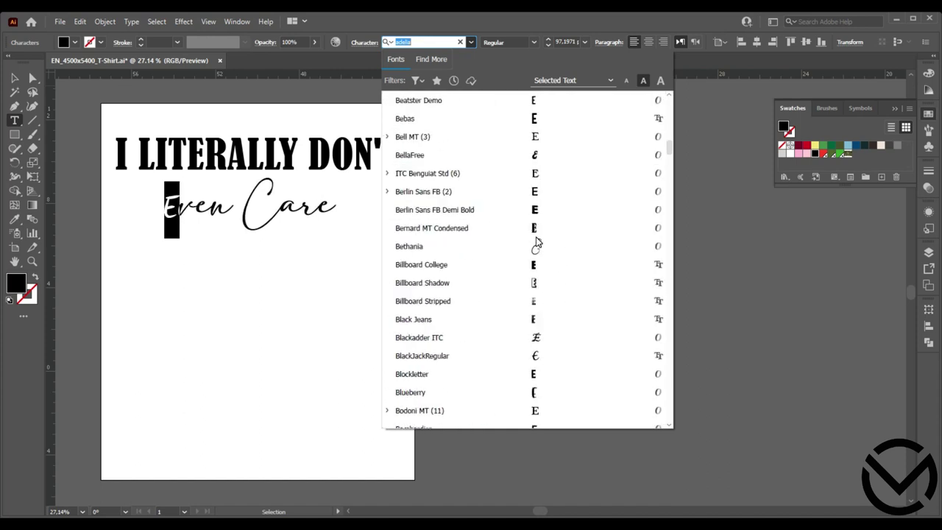
scroll(536, 241, "down", 5)
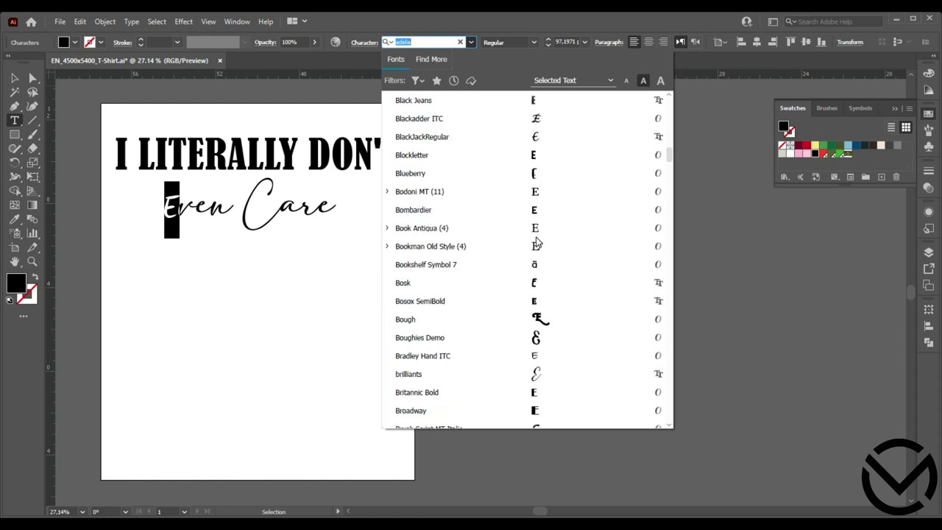
scroll(536, 241, "down", 2)
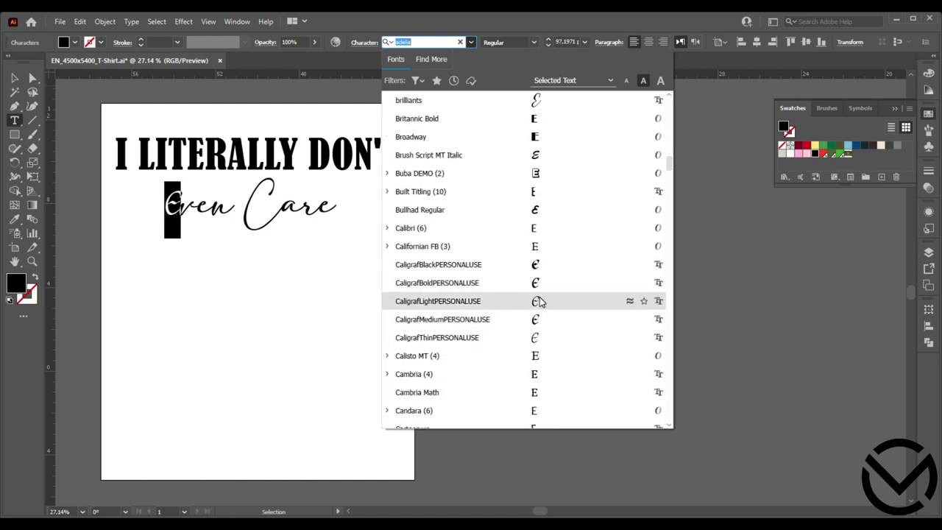
scroll(538, 312, "down", 7)
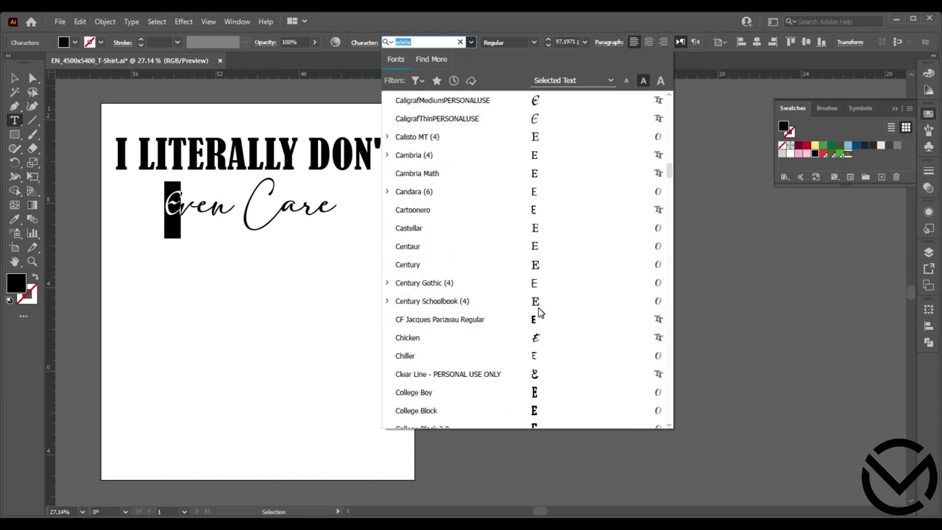
scroll(537, 312, "down", 6)
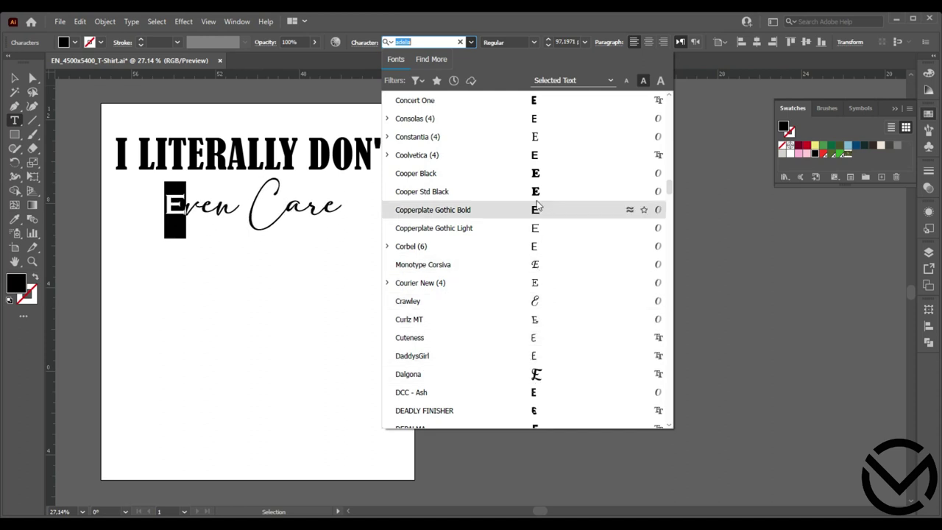
scroll(539, 243, "down", 5)
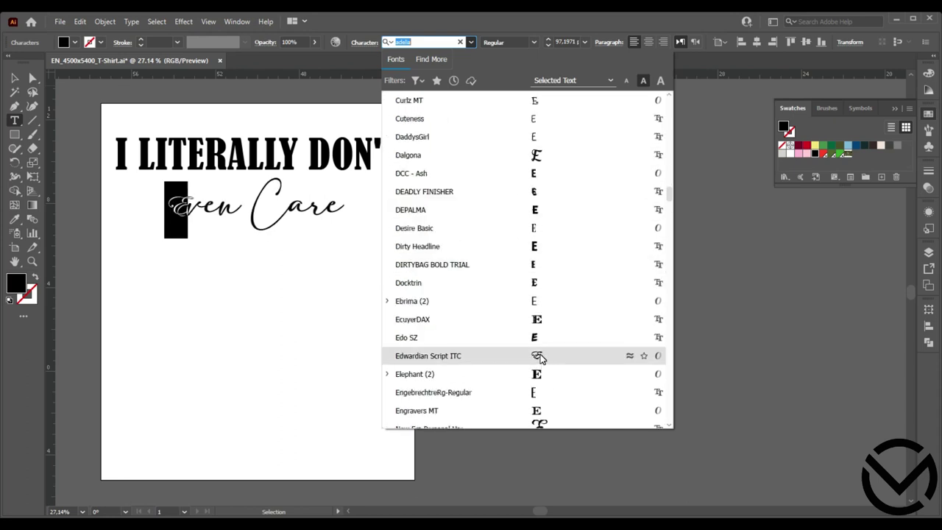
scroll(539, 357, "down", 2)
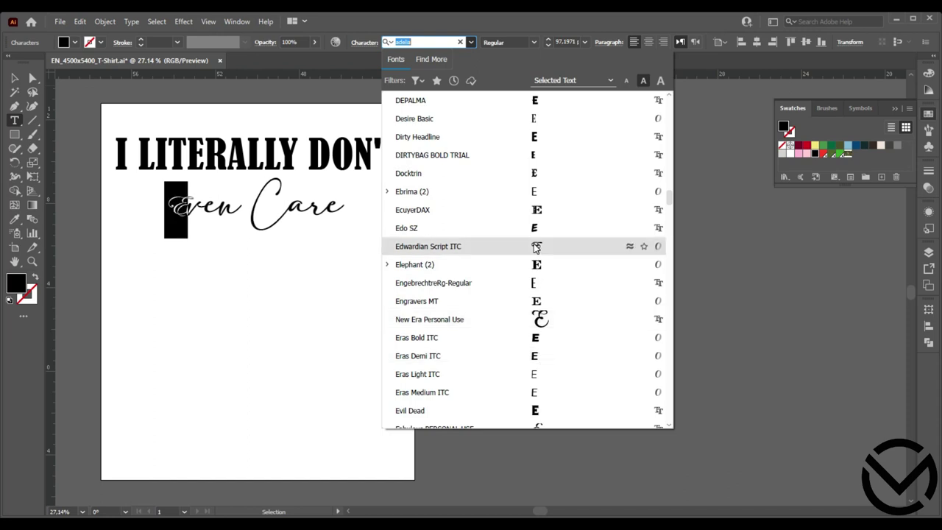
left_click(535, 248)
left_click(355, 239)
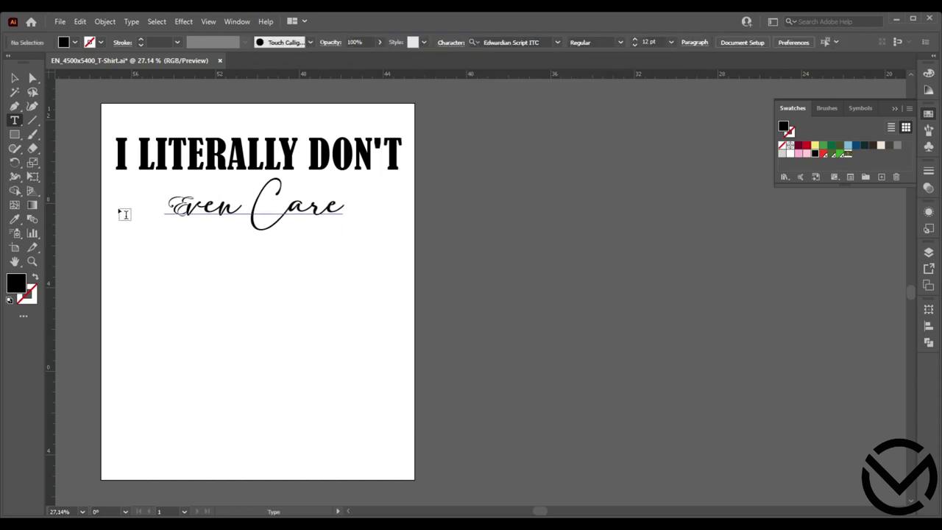
Set the whole "Even Care" text, including its initial letter, in the Bethania font
left_click(14, 78)
left_click(221, 199)
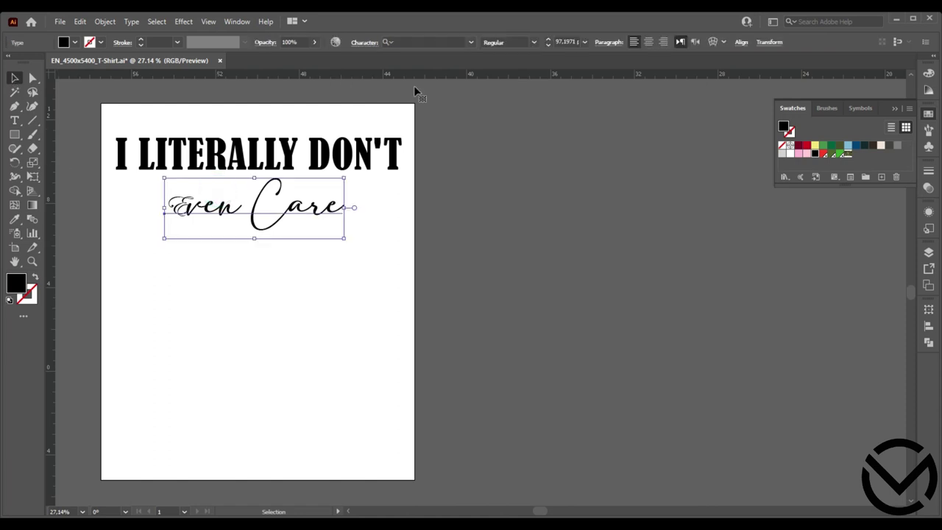
left_click(472, 42)
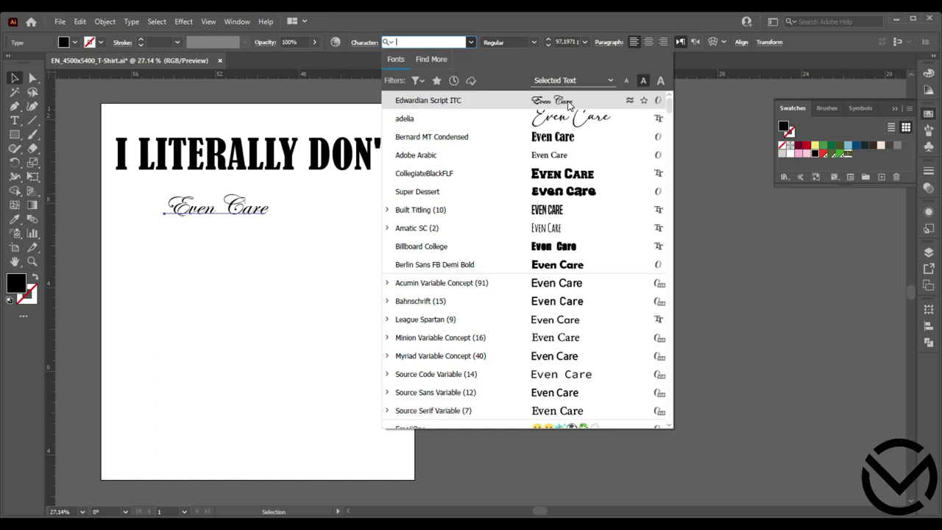
scroll(579, 252, "down", 15)
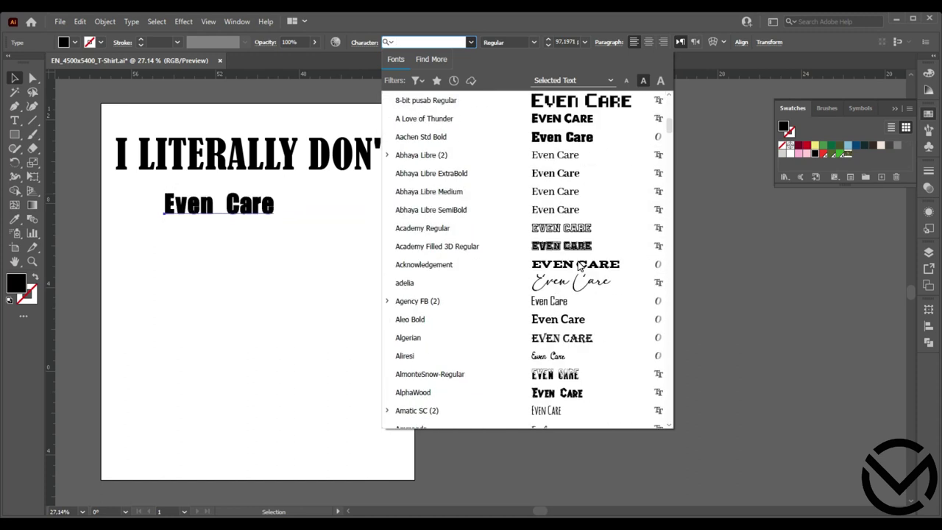
scroll(579, 266, "down", 6)
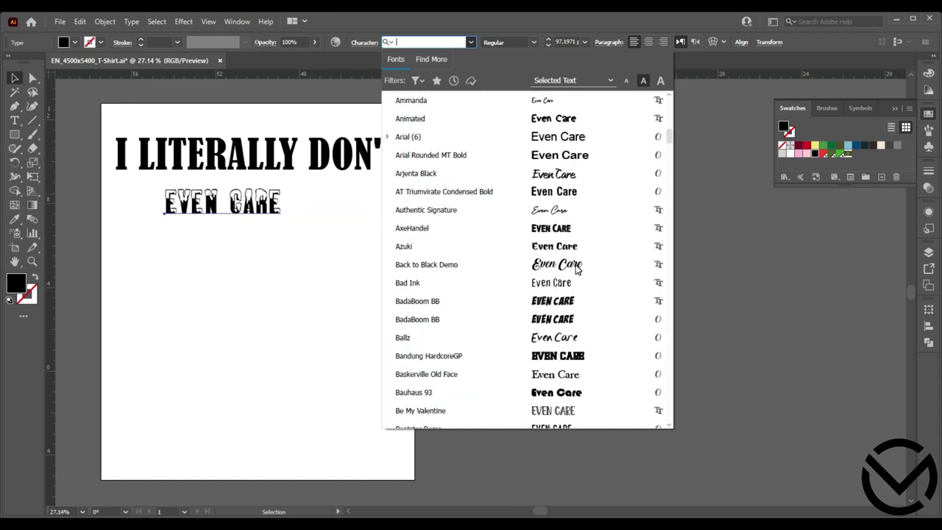
scroll(578, 268, "down", 10)
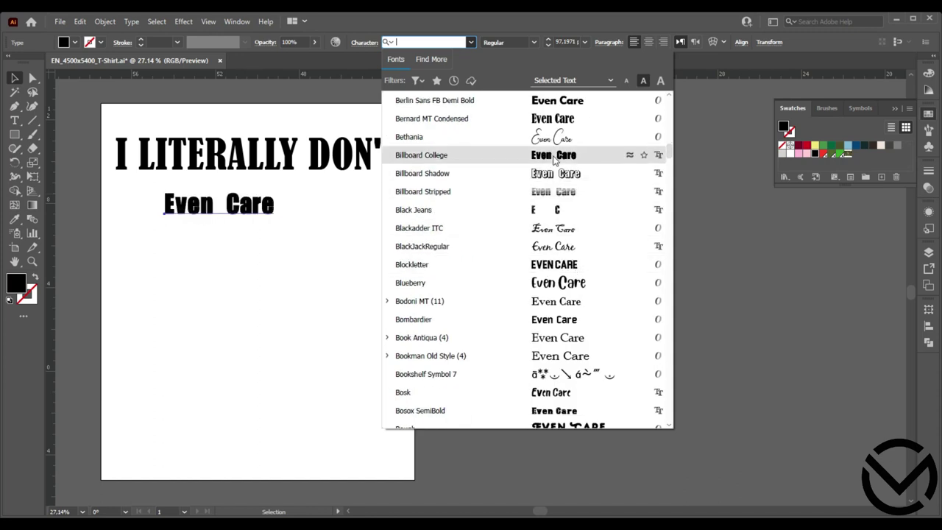
left_click(556, 144)
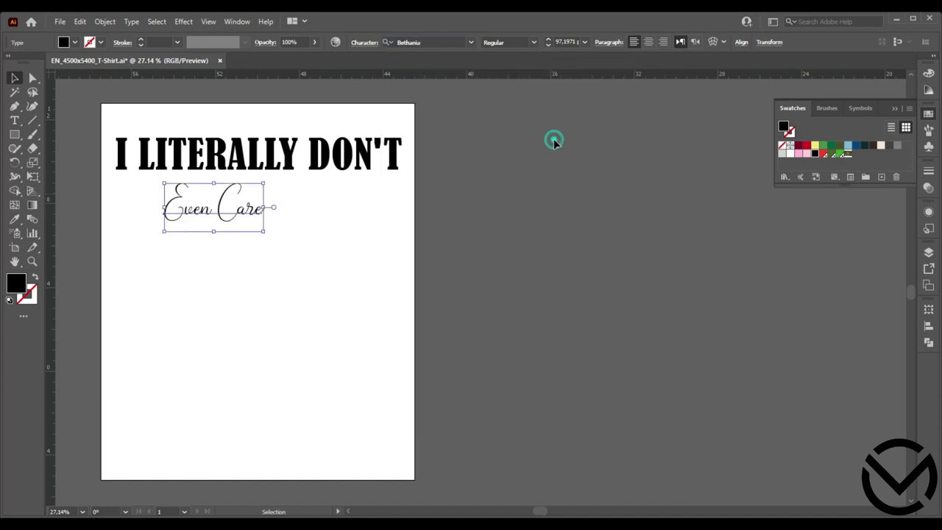
Scale "Even Care" up proportionally to about 197 pt and center it directly beneath the heading
left_click_drag(262, 232, 328, 301)
left_click(326, 340)
mouse_move(308, 256)
left_mouse_down()
mouse_move(298, 222)
mouse_move(299, 259)
mouse_move(300, 249)
left_mouse_up()
left_click(284, 308)
Fill the "I LITERALLY DON'T" heading with the Olive swatch
left_click(247, 163)
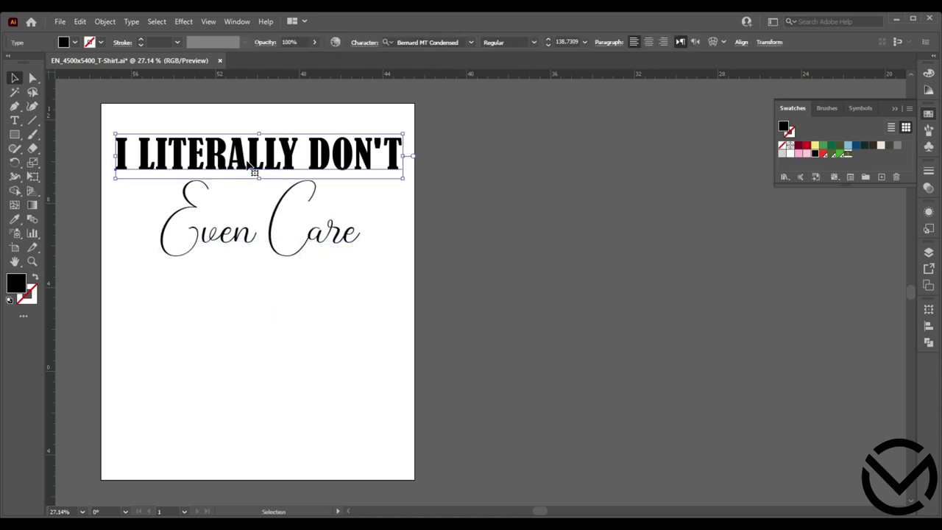
left_click(460, 283)
left_click_drag(425, 277, 378, 180)
left_click(489, 173)
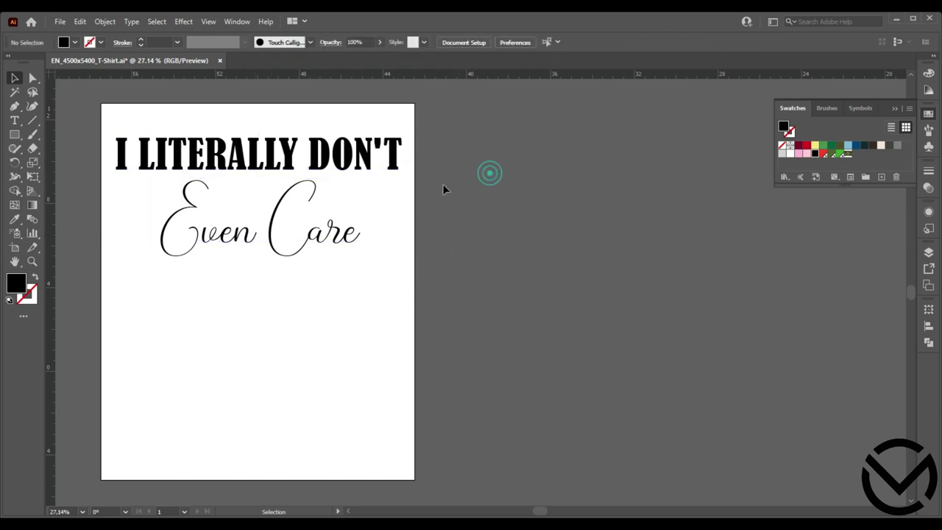
left_click(366, 168)
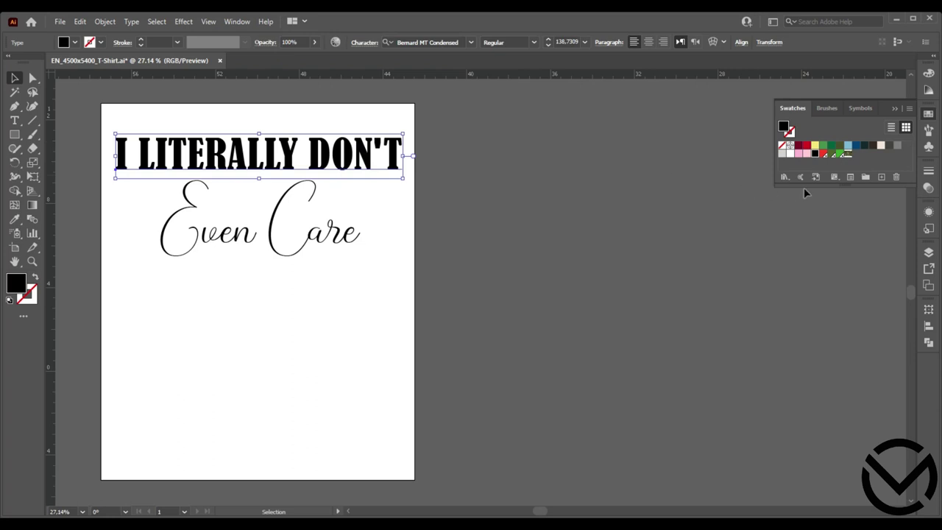
left_click(840, 148)
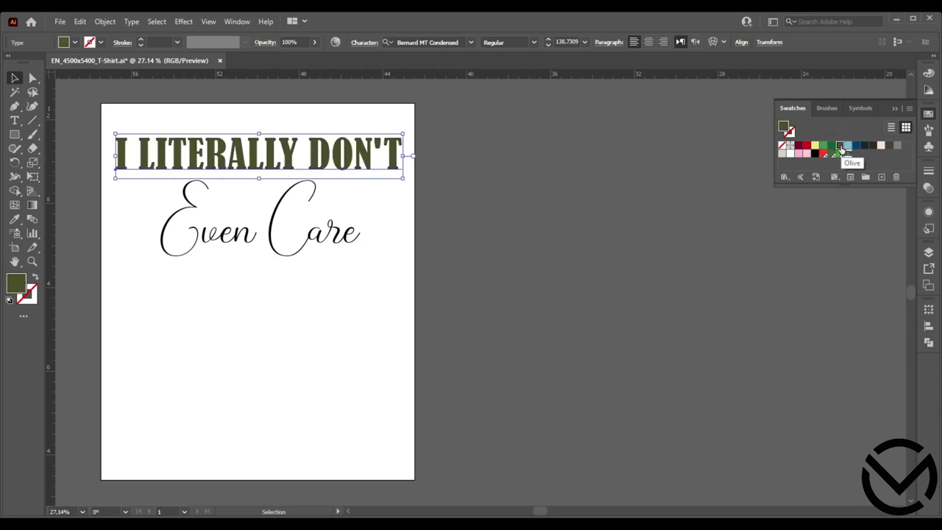
Stretch the heading downward to a text size of about 191 pt and reposition "Even Care" just below it
left_click(625, 191)
left_click_drag(331, 247, 334, 320)
left_click(282, 166)
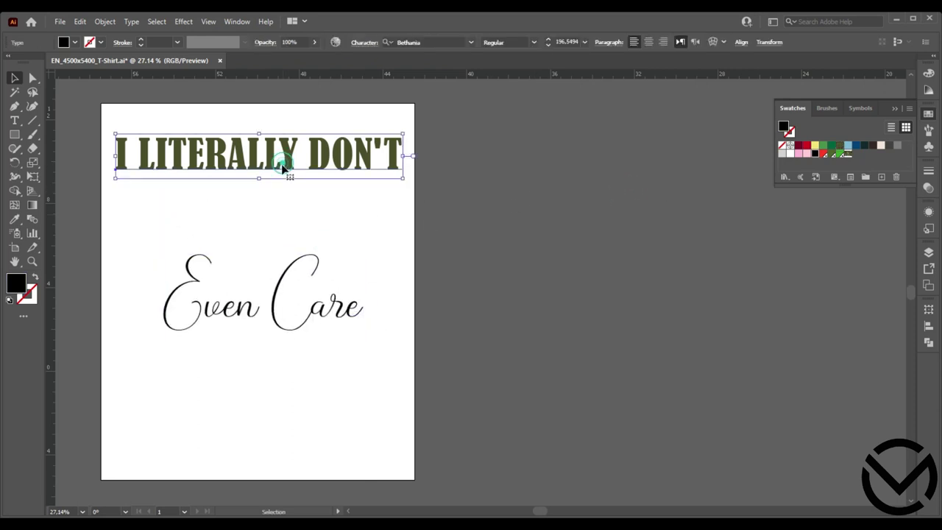
left_click_drag(259, 179, 259, 185)
left_click(286, 226)
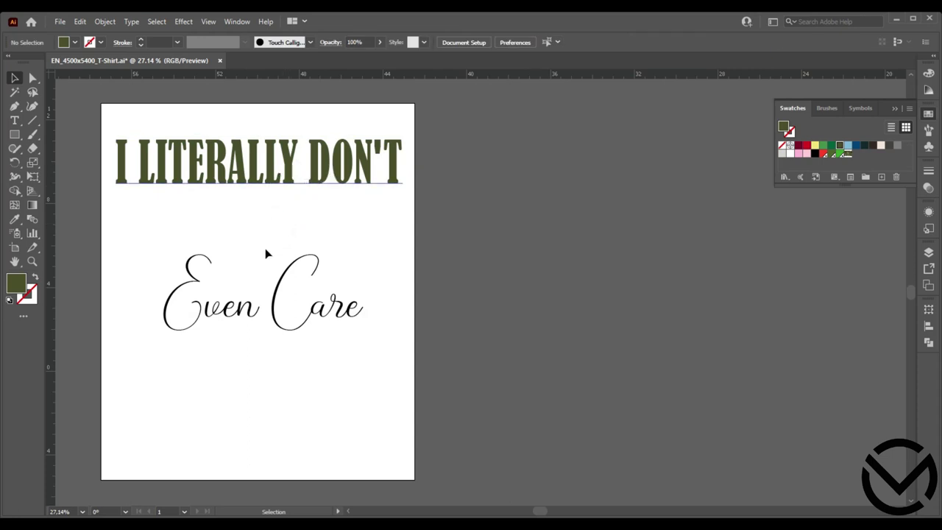
left_click_drag(275, 290, 273, 241)
Change the heading's font to Aachen Std Bold
left_click(264, 170)
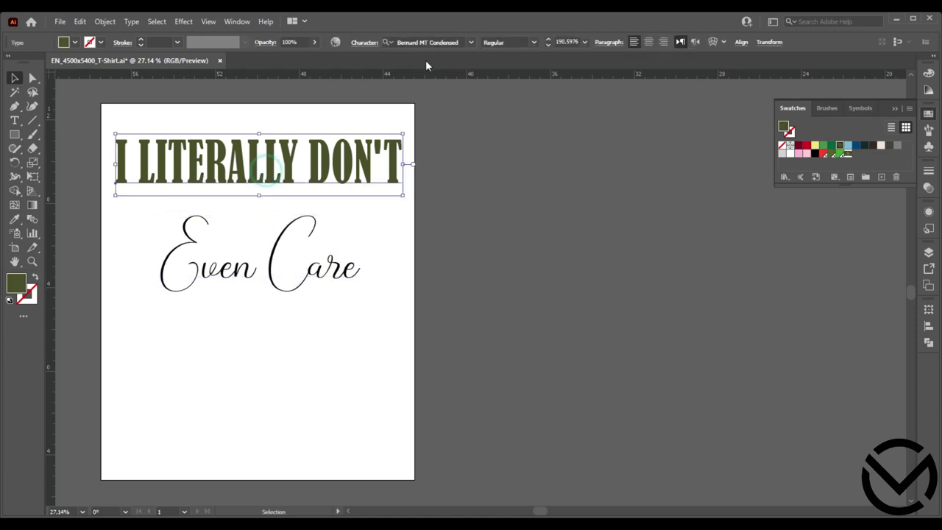
left_click(471, 42)
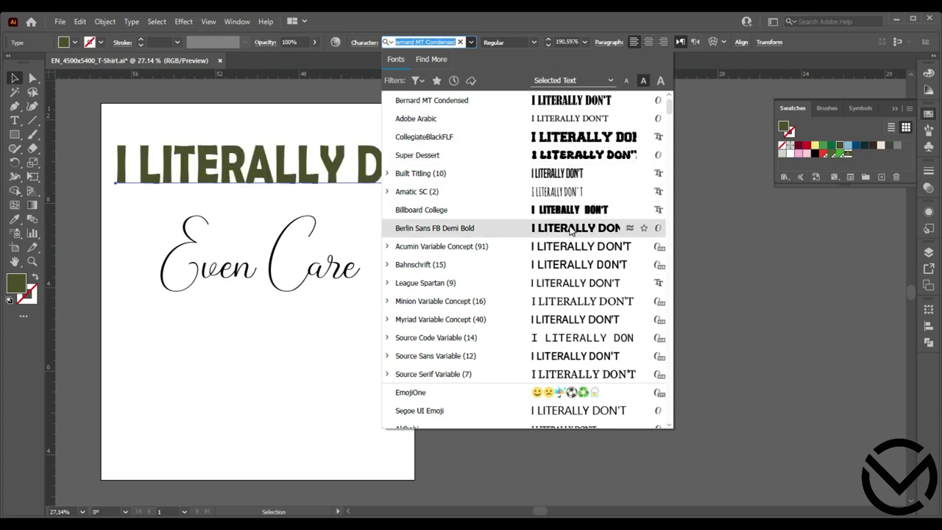
scroll(574, 267, "down", 8)
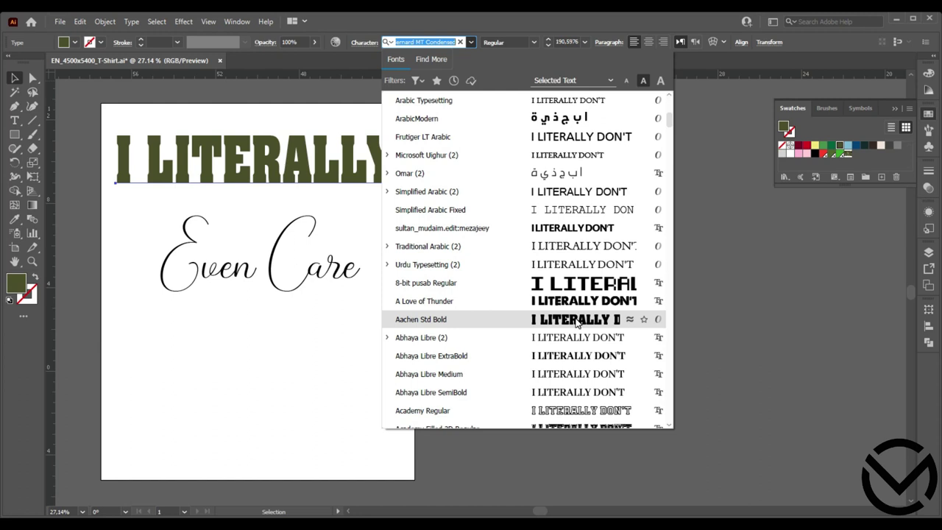
left_click(576, 321)
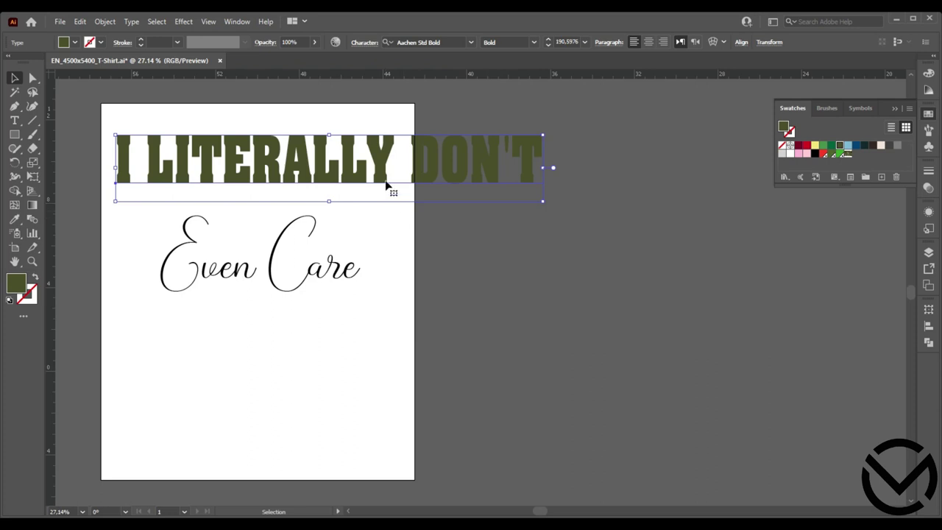
Duplicate the heading below itself and trim the two copies to read "I LITERALLY" above and "DON'T" below
left_click_drag(364, 177, 116, 192)
key("t")
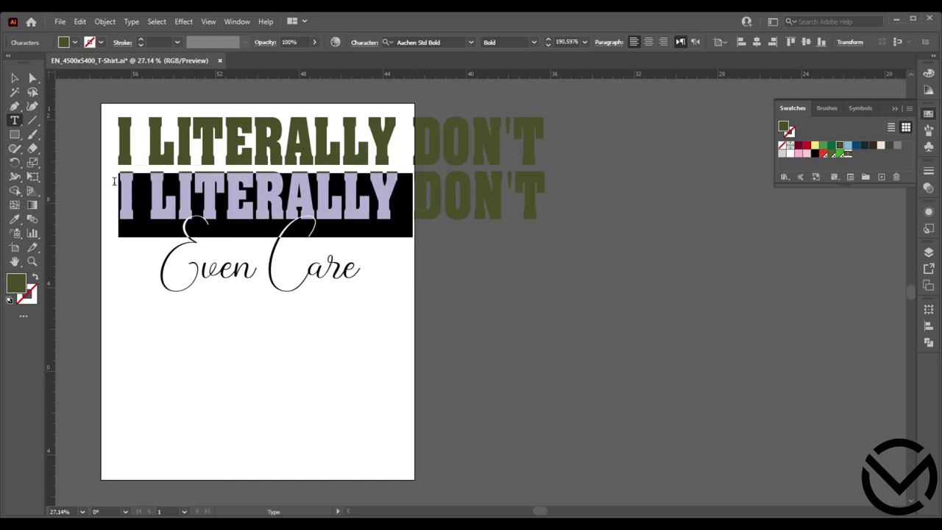
key("BackSpace")
key("Escape")
left_click(396, 136)
triple_click(392, 131)
left_click(525, 132)
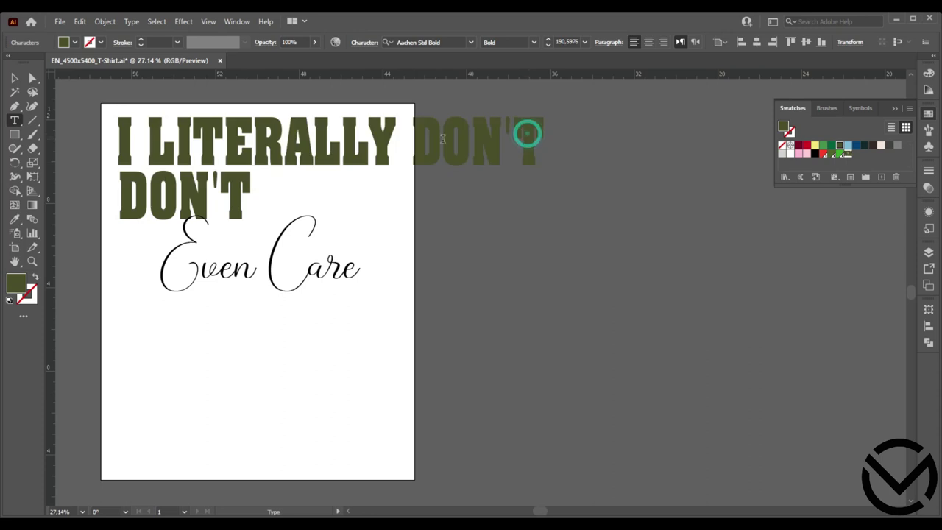
left_click_drag(396, 123, 546, 124)
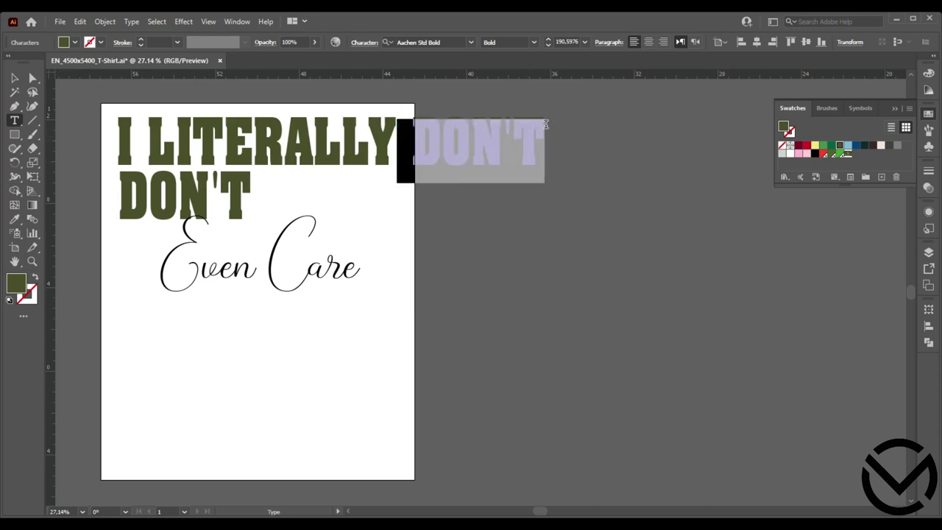
key("BackSpace")
Move "Even Care" lower to make room, then enlarge "DON'T" proportionally and center it beneath "I LITERALLY"
left_click(13, 79)
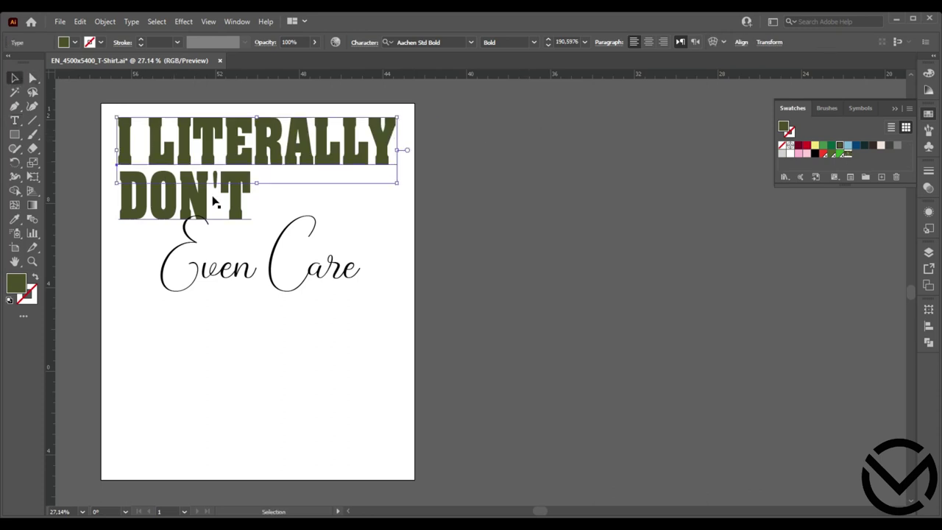
left_click_drag(240, 209, 299, 209)
left_click_drag(295, 293, 313, 352)
left_click(297, 214)
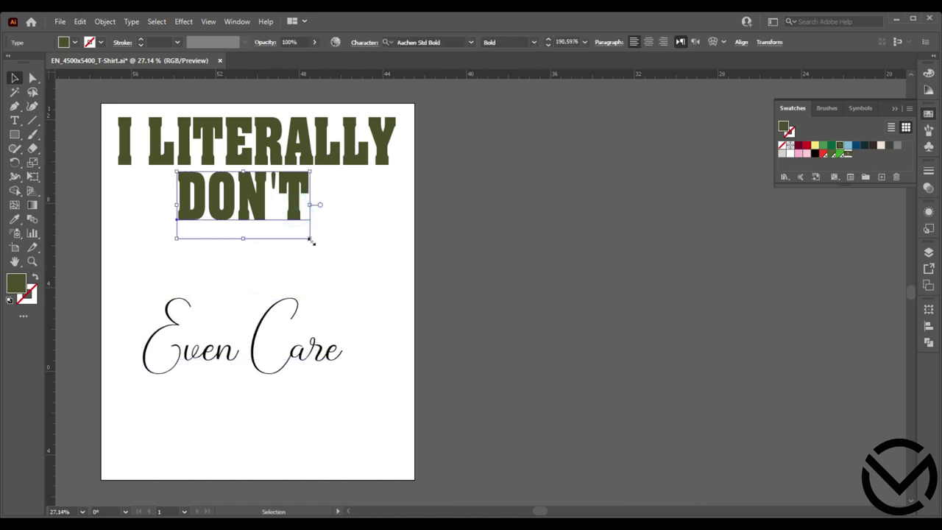
mouse_move(309, 240)
left_mouse_down()
mouse_move(365, 326)
mouse_move(340, 258)
mouse_move(343, 233)
mouse_move(326, 236)
left_mouse_up()
Move "Even Care" up to overlap the lower part of "DON'T" and scale it up to about 240 pt
left_click(344, 311)
left_click_drag(328, 352, 331, 274)
left_click(320, 335)
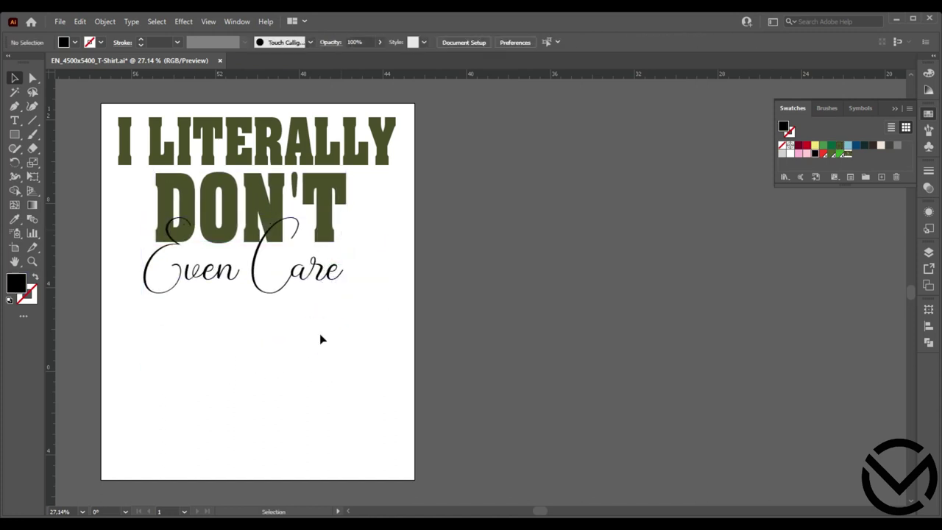
left_click(321, 270)
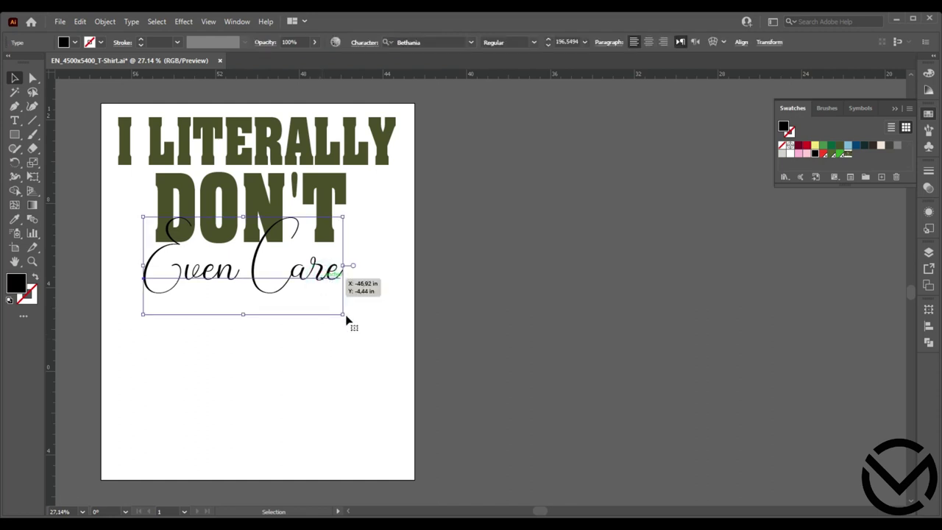
left_click_drag(343, 314, 363, 273)
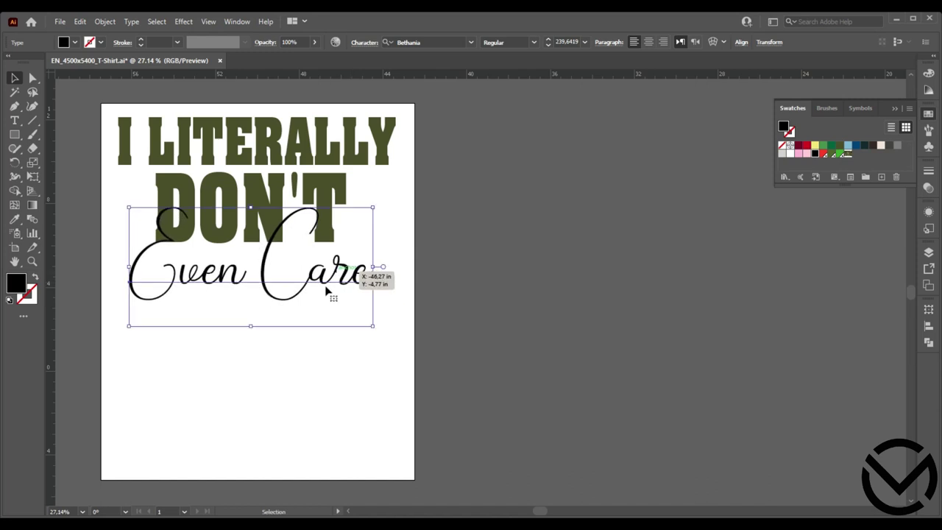
left_click(312, 358)
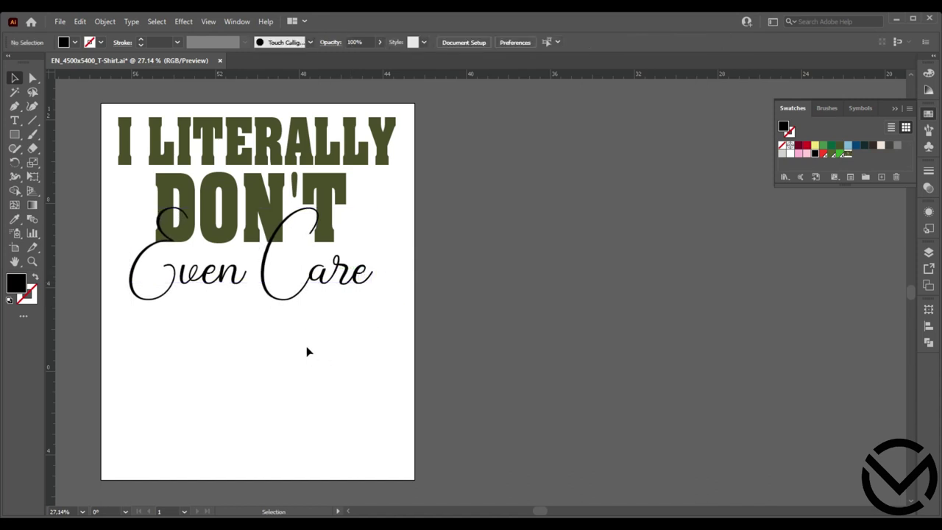
Copy "Even Care" about 16.2 in to the right, outside the artboard, and fill the original with the Olive swatch
left_click(286, 305)
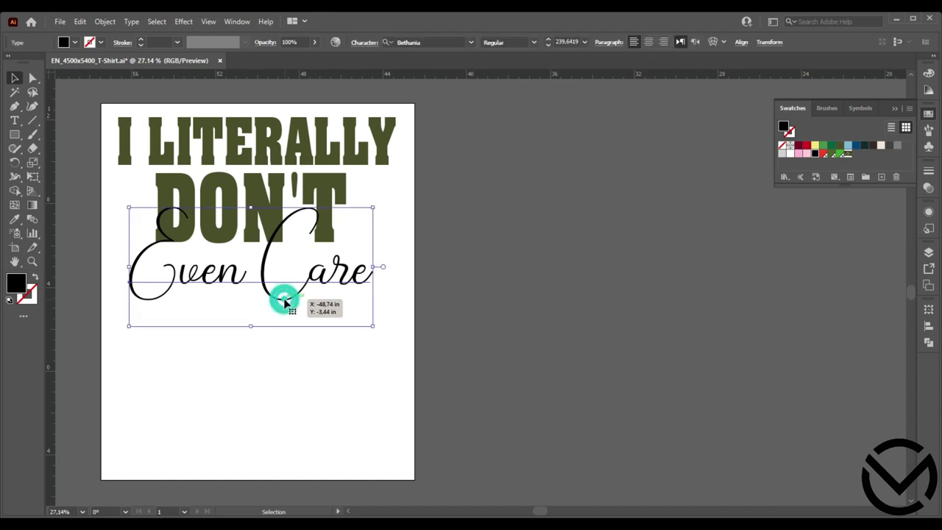
left_click_drag(286, 303, 625, 280)
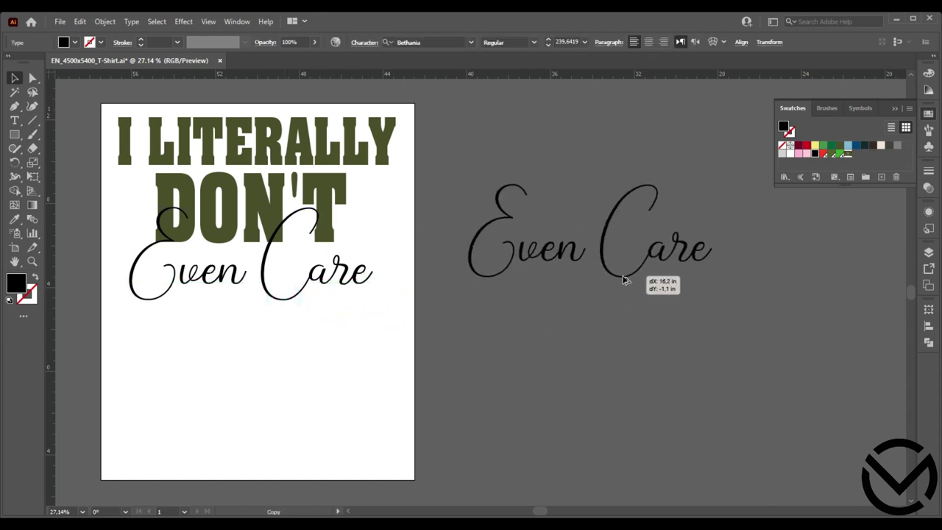
left_click(287, 300)
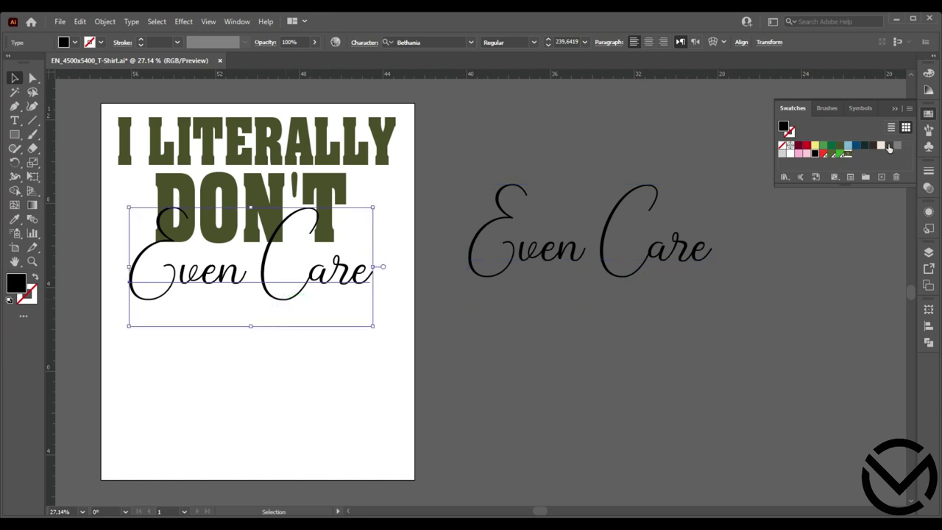
left_click(839, 146)
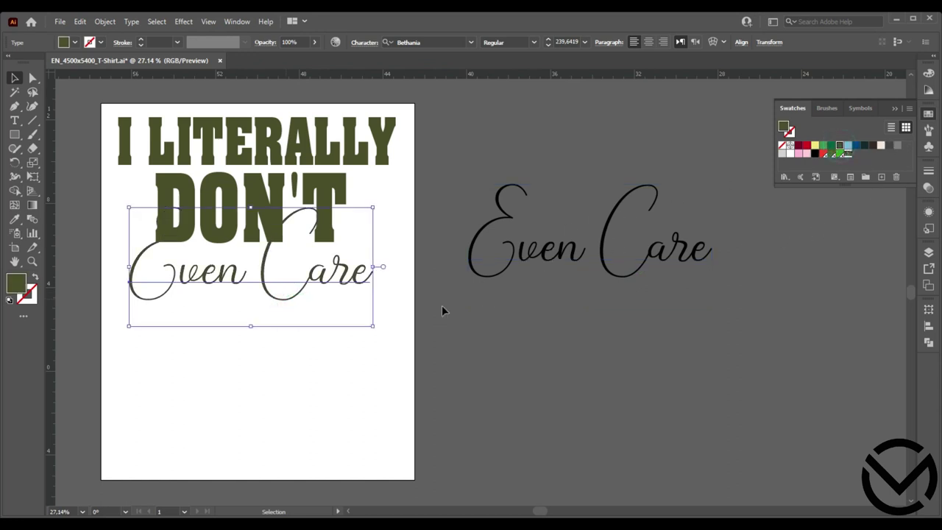
left_click(444, 195)
Give the olive "Even Care" on the artboard a white FFFFFF stroke of 5 pt
left_click(356, 276)
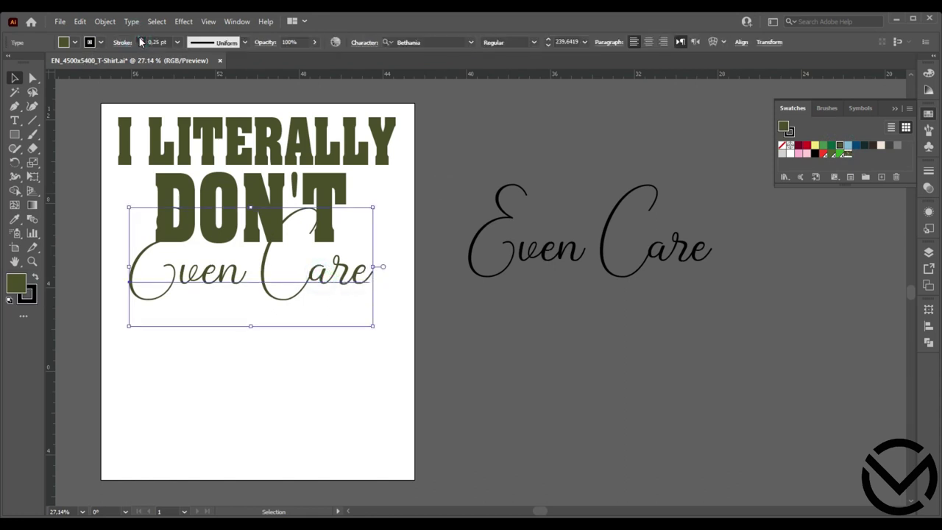
left_click(31, 295)
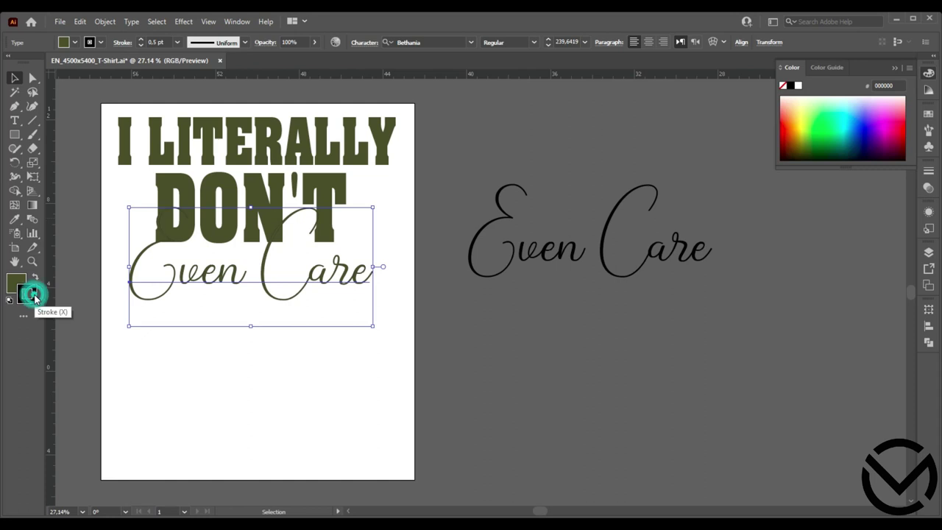
double_click(32, 294)
left_click(577, 195)
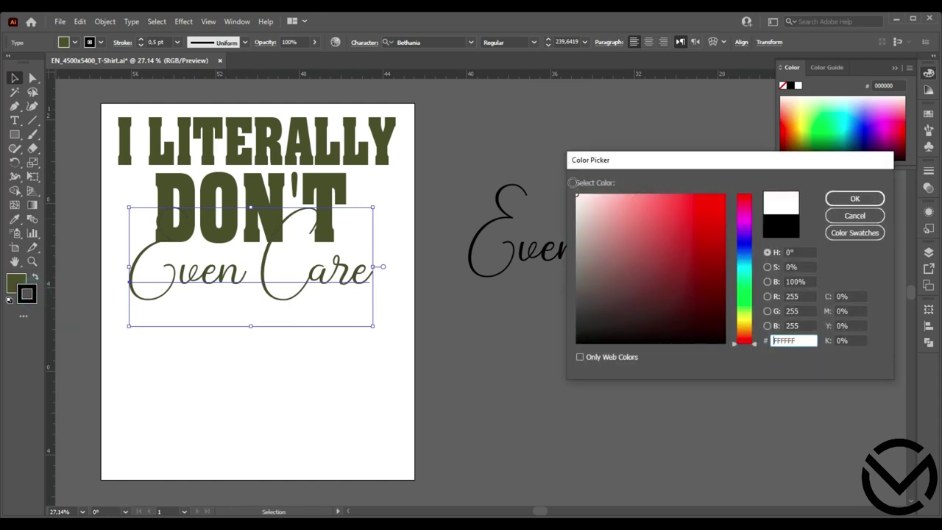
left_click(846, 200)
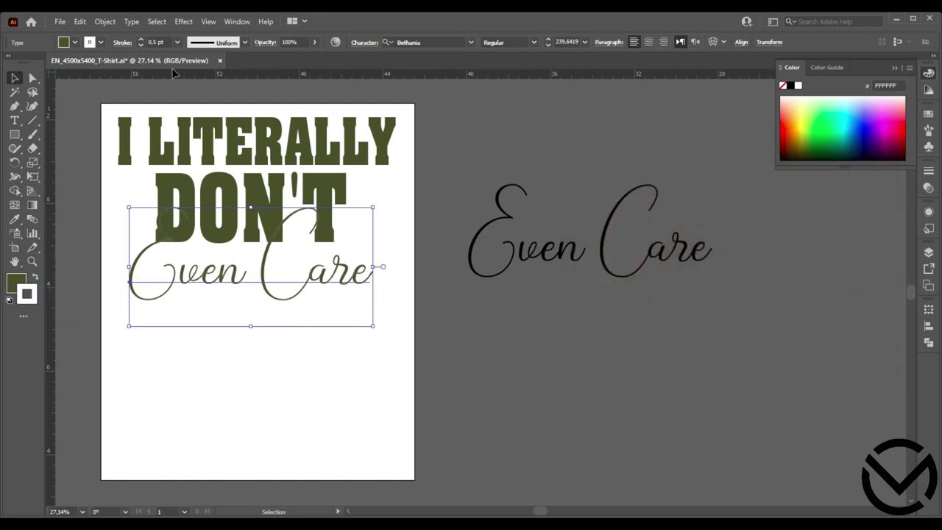
left_click(142, 42)
left_click(142, 42)
left_click(142, 42)
left_click(142, 42)
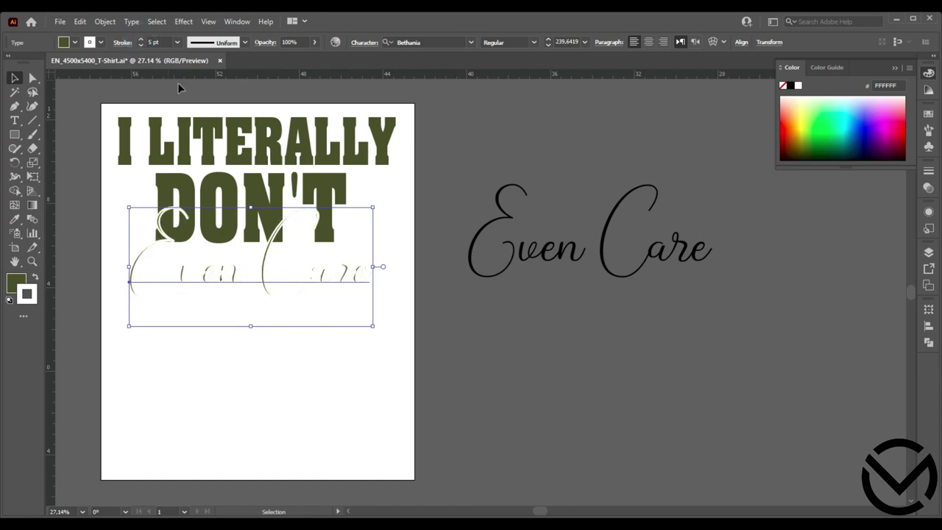
left_click(472, 126)
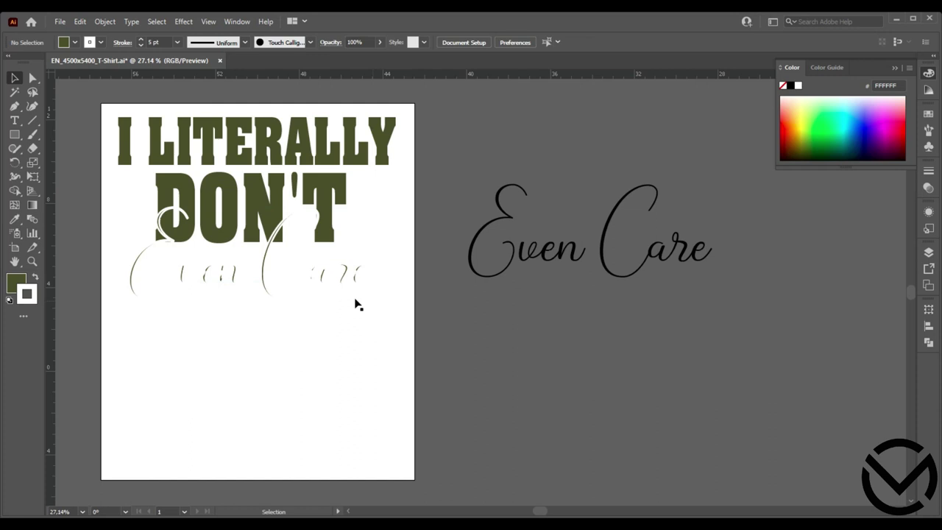
Make an opacity mask on "DON'T" from the overlapping white-outlined "Even Care", with Clip off and Invert Mask on
left_click(332, 279)
left_click(299, 344)
left_click(271, 210)
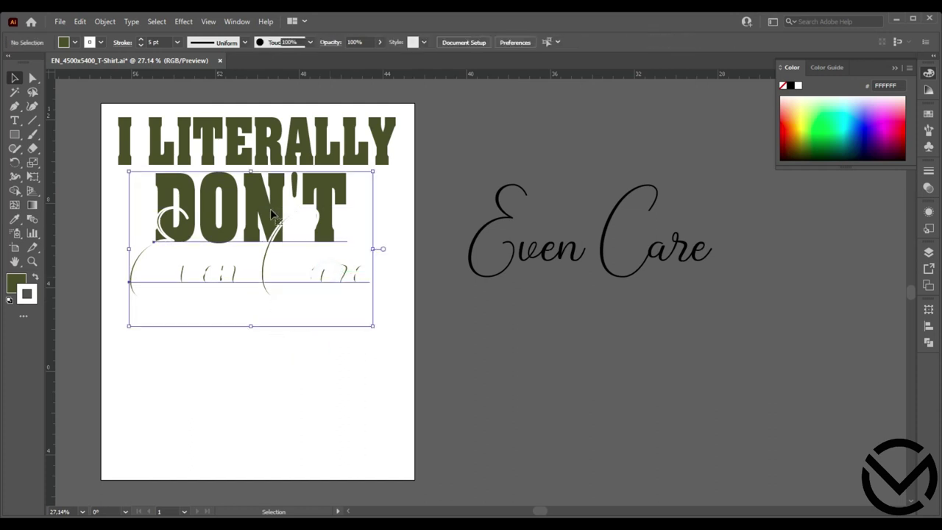
left_click(930, 189)
left_click(883, 203)
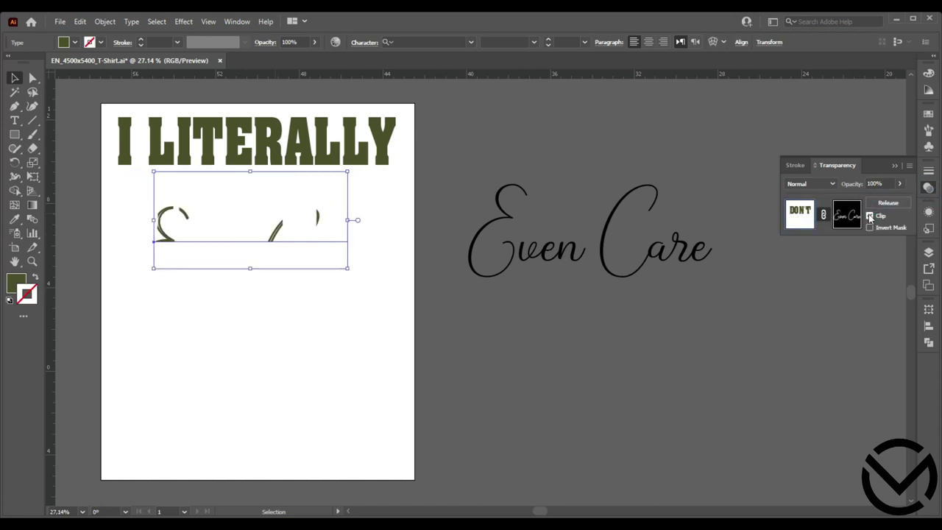
left_click(869, 216)
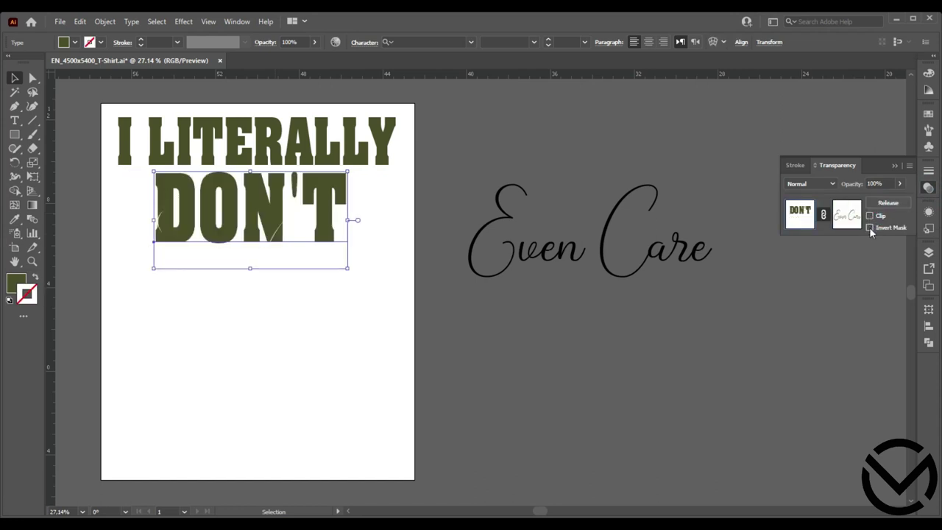
left_click(870, 216)
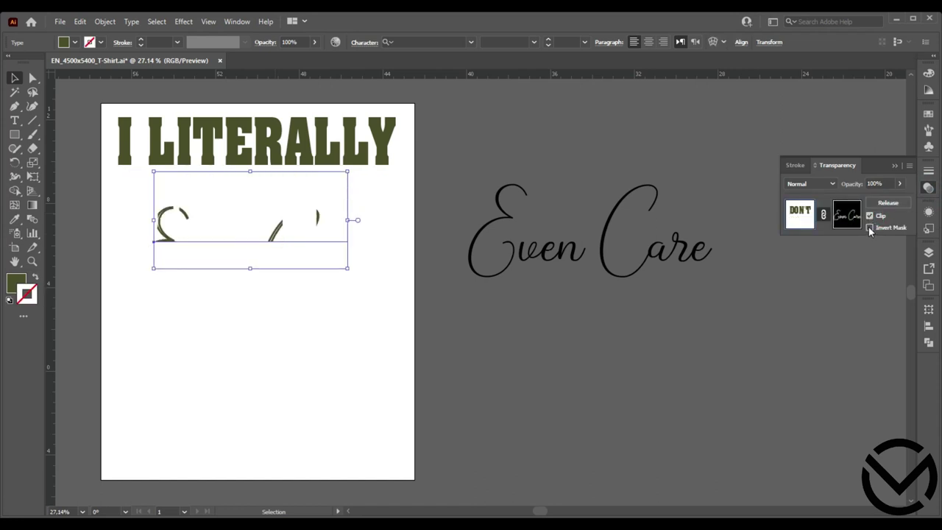
left_click(870, 216)
left_click(869, 227)
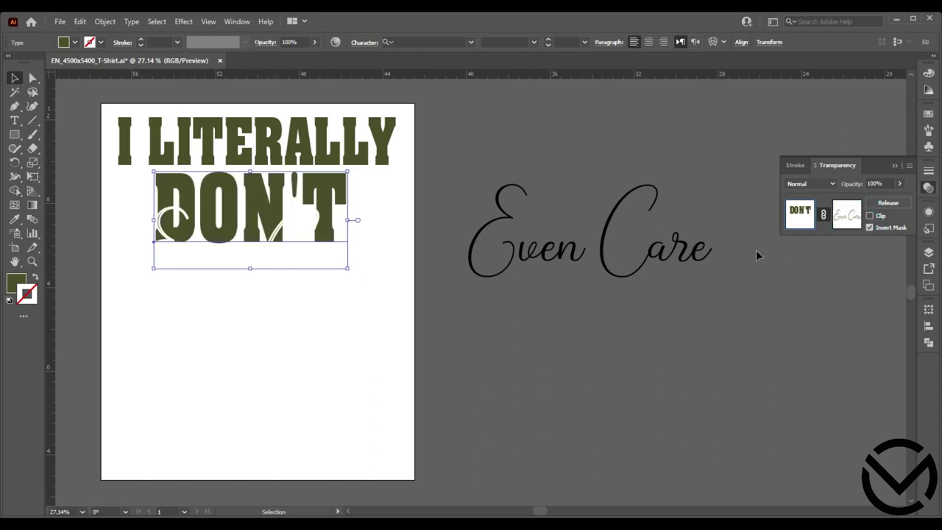
left_click(484, 150)
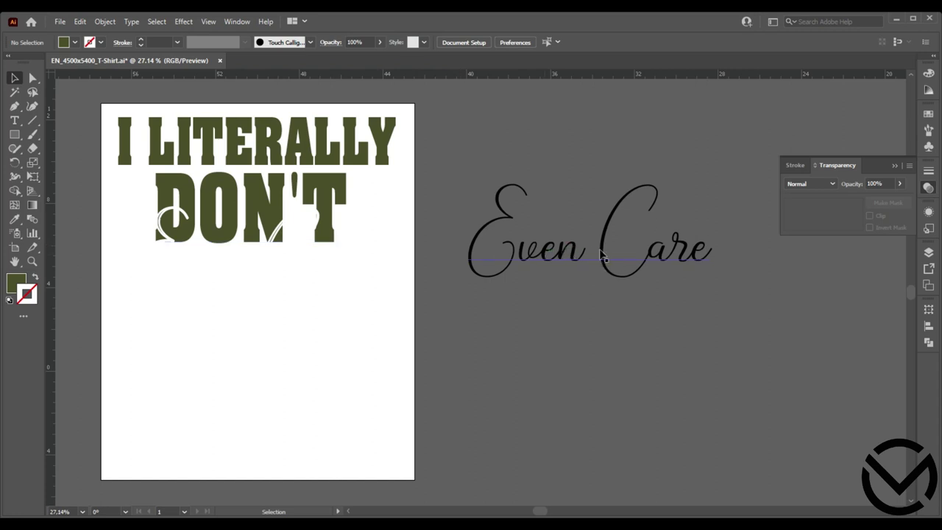
Move the black "Even Care" copy onto the artboard over the knocked-out script shape and give it the Olive swatch as fill
left_click_drag(604, 259, 262, 278)
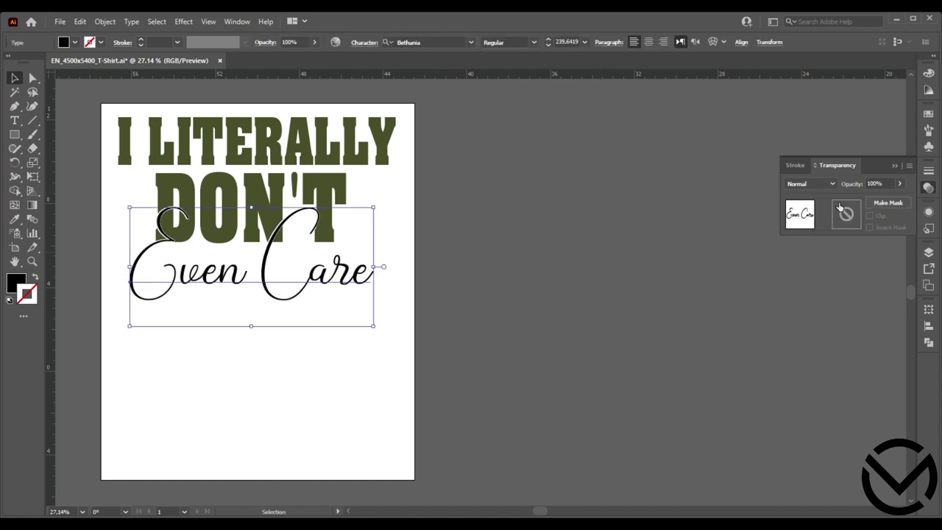
left_click(928, 116)
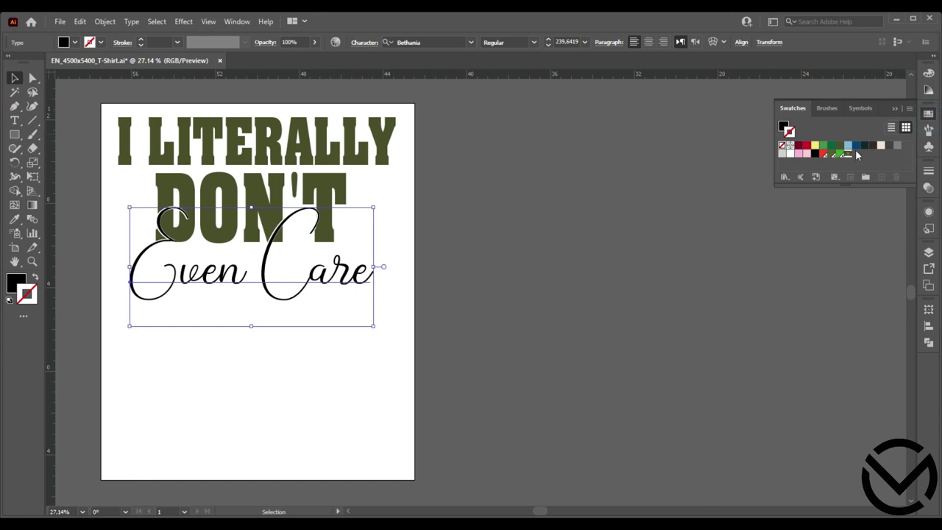
left_click(840, 145)
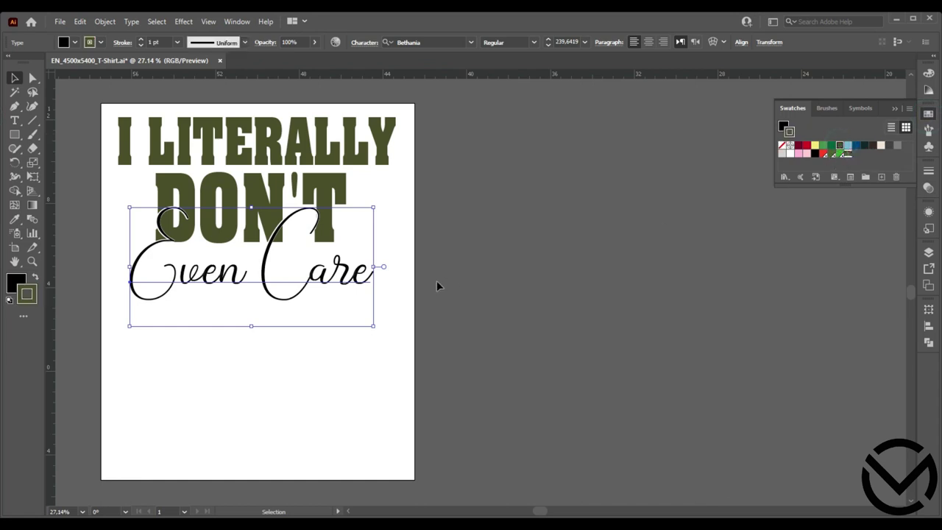
left_click(348, 287)
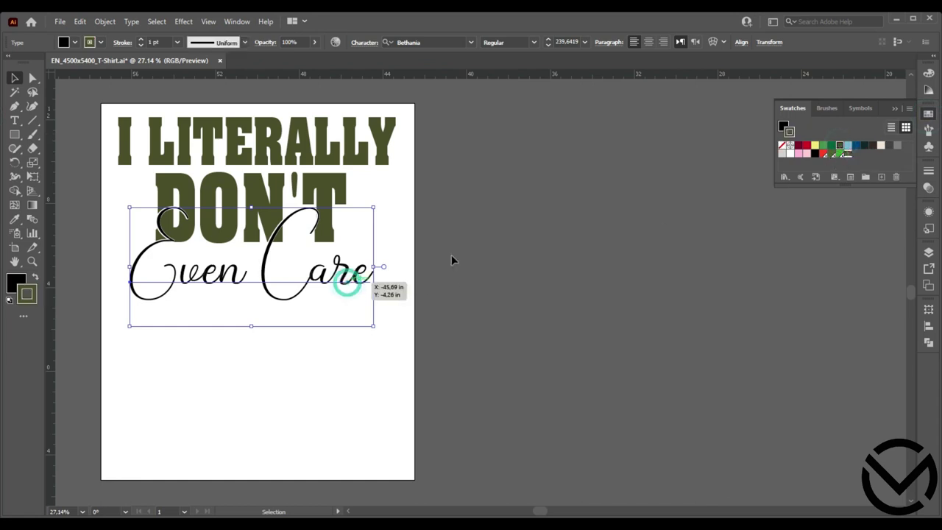
left_click(831, 156)
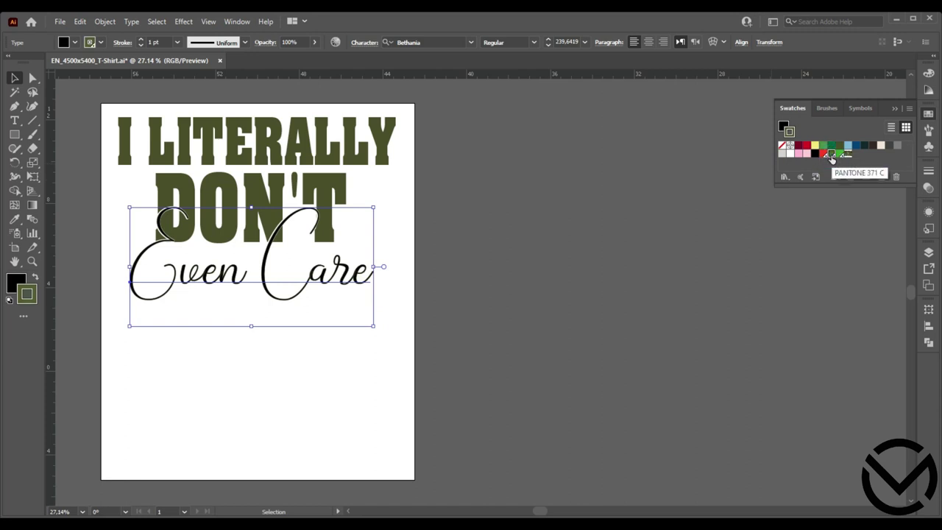
left_click(839, 145)
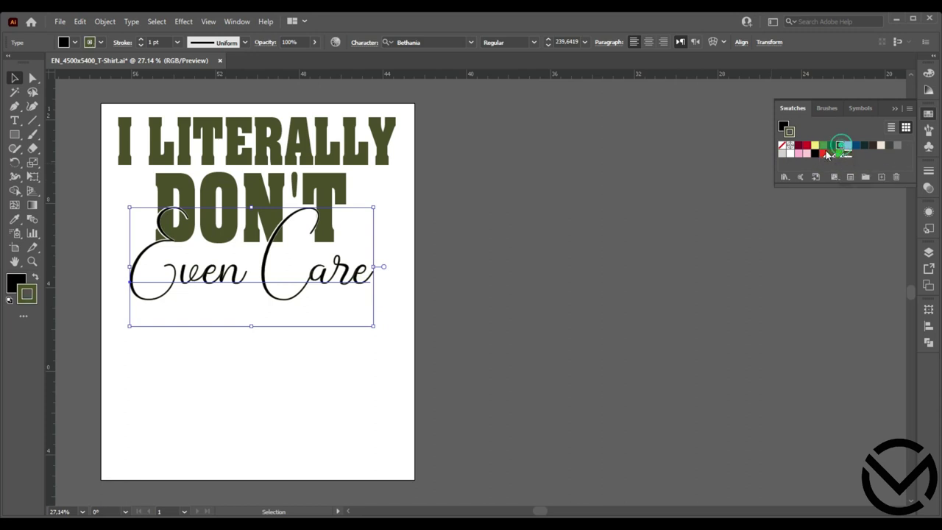
left_click(35, 278)
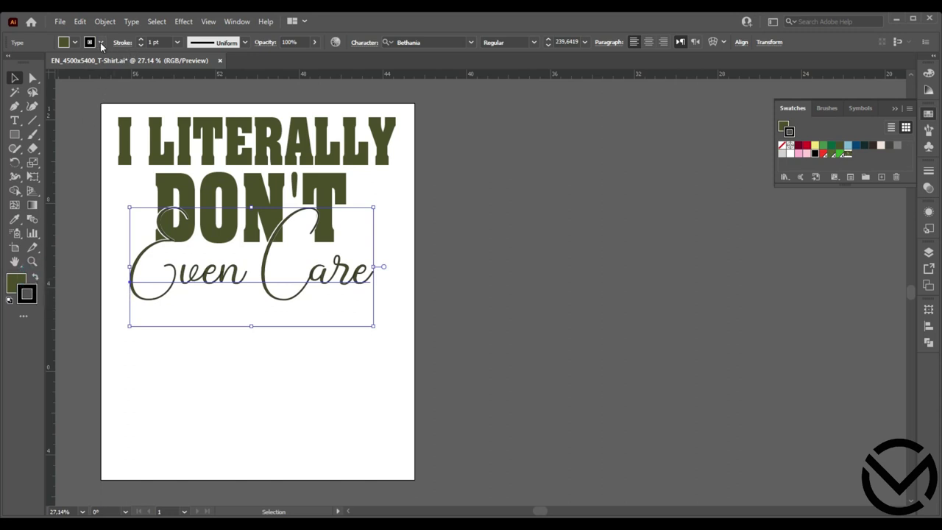
Set the stroke of the olive "Even Care" to None and deselect the text
left_click(100, 42)
left_click(7, 63)
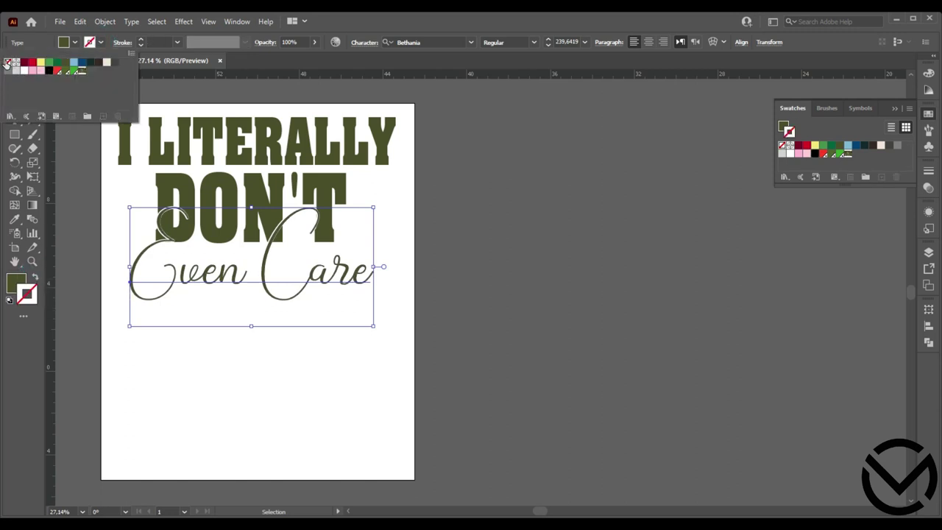
left_click(402, 240)
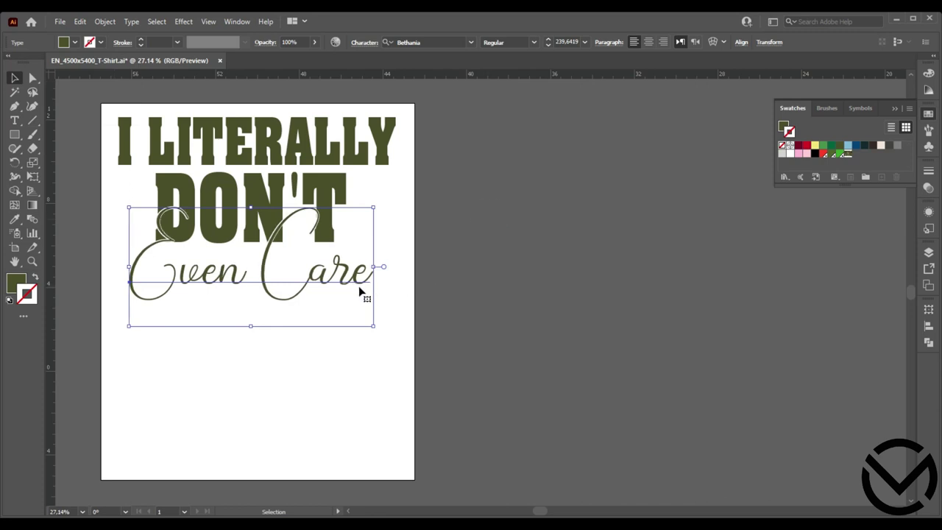
left_click(492, 206)
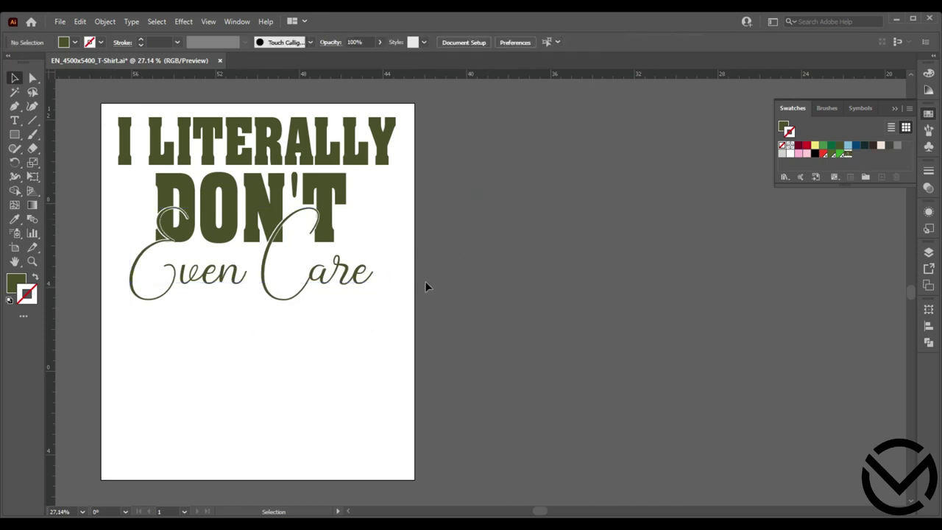
Align "I LITERALLY", "DON'T" and "Even Care" to their common horizontal center
left_click_drag(400, 352, 100, 130)
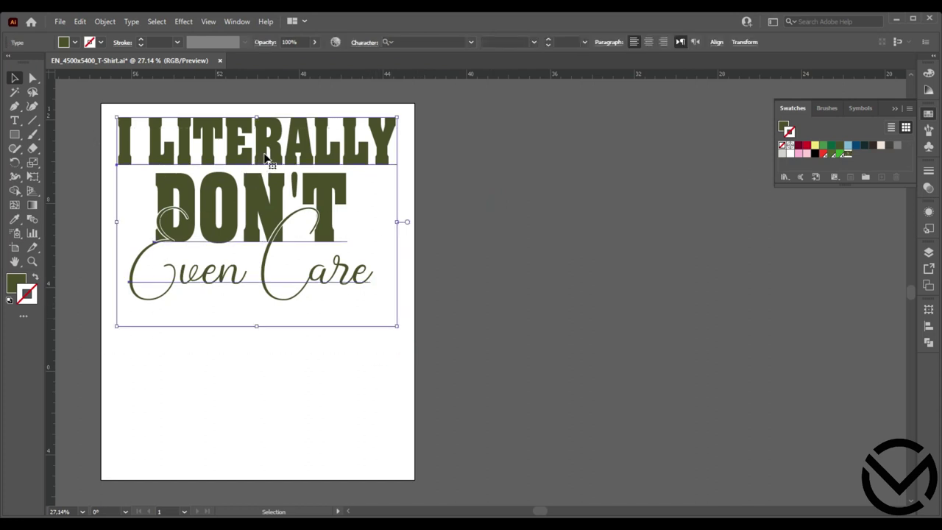
left_click_drag(269, 378, 241, 224)
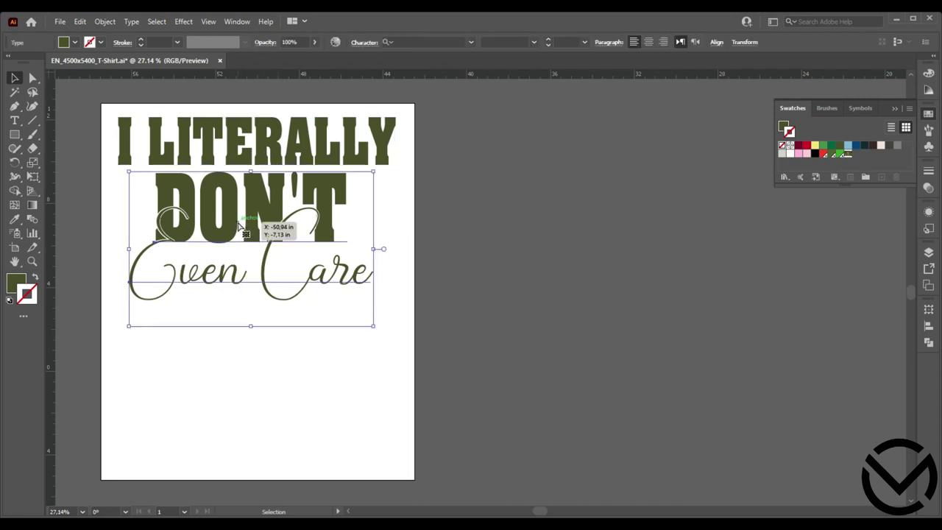
left_click_drag(278, 361, 371, 106)
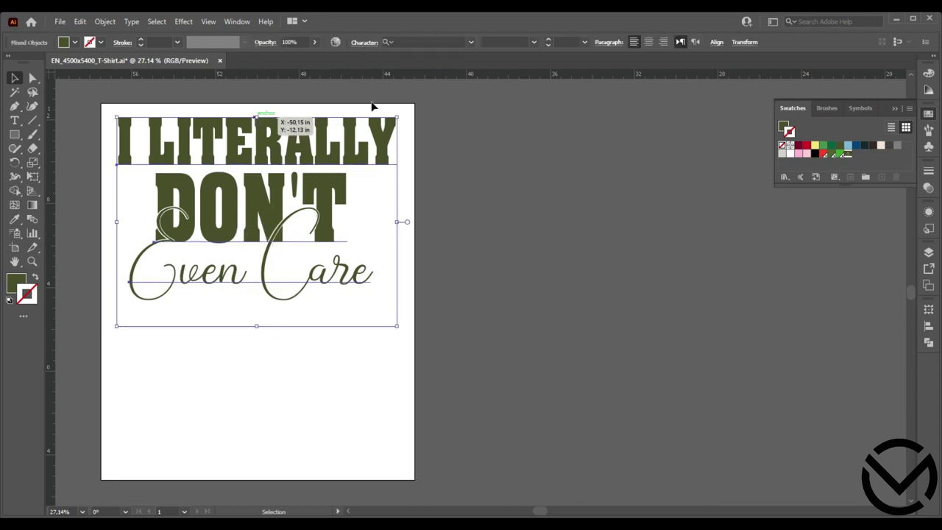
left_click(716, 43)
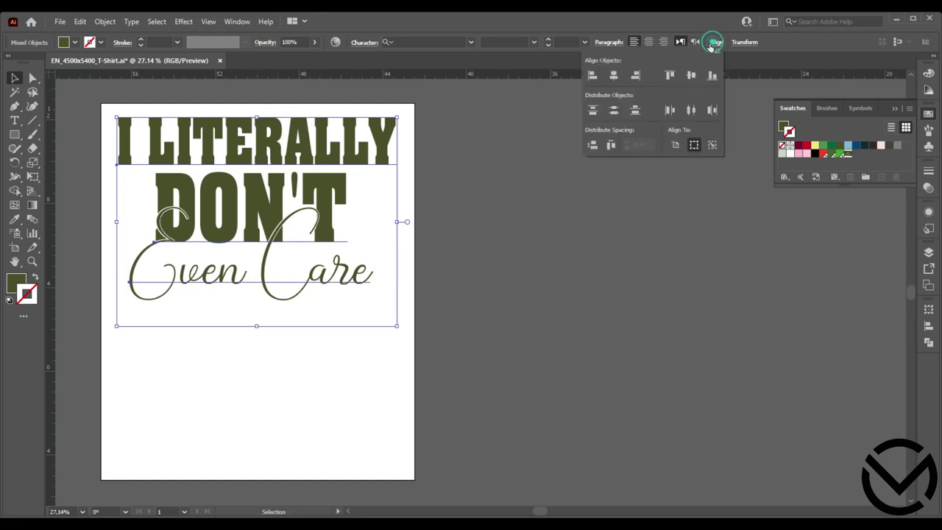
left_click(613, 77)
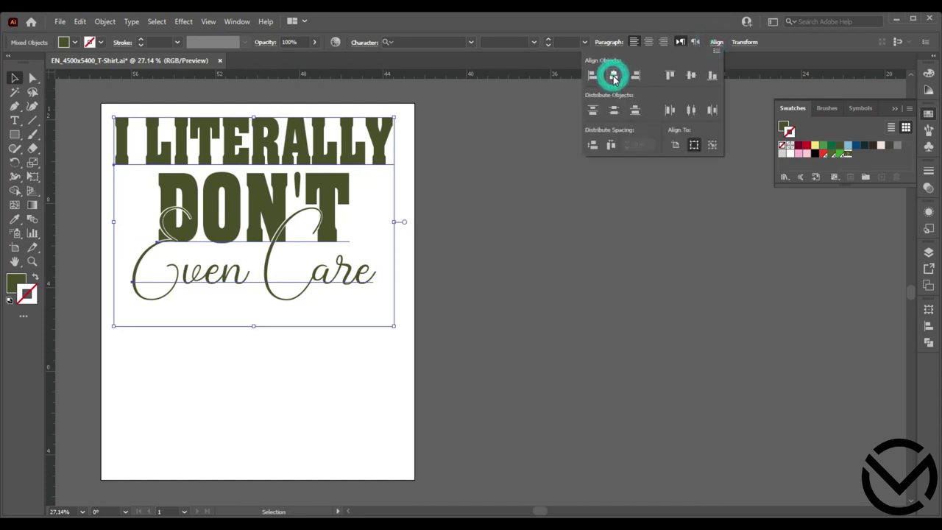
left_click(501, 203)
left_click(427, 318)
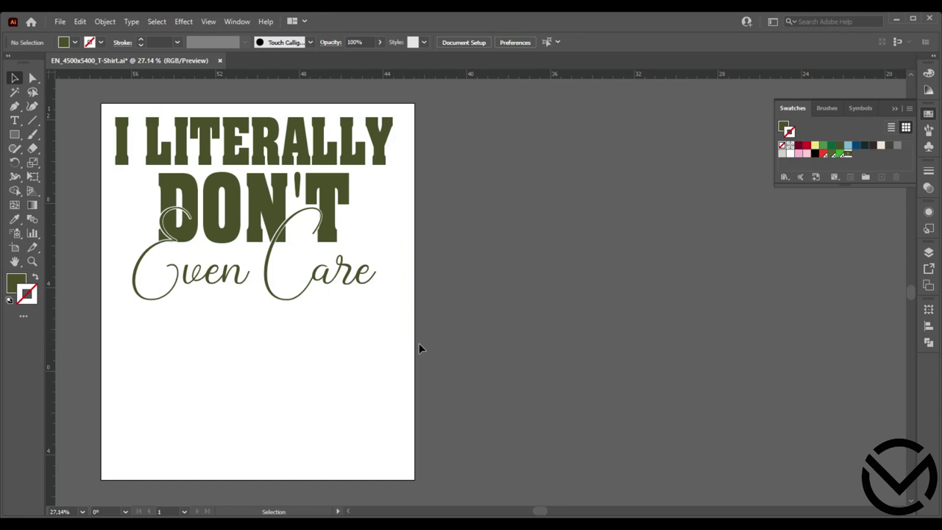
Move all three lines of lettering together about 3.26 in down toward the middle of the artboard
left_click_drag(384, 355, 148, 158)
left_click_drag(232, 154, 239, 224)
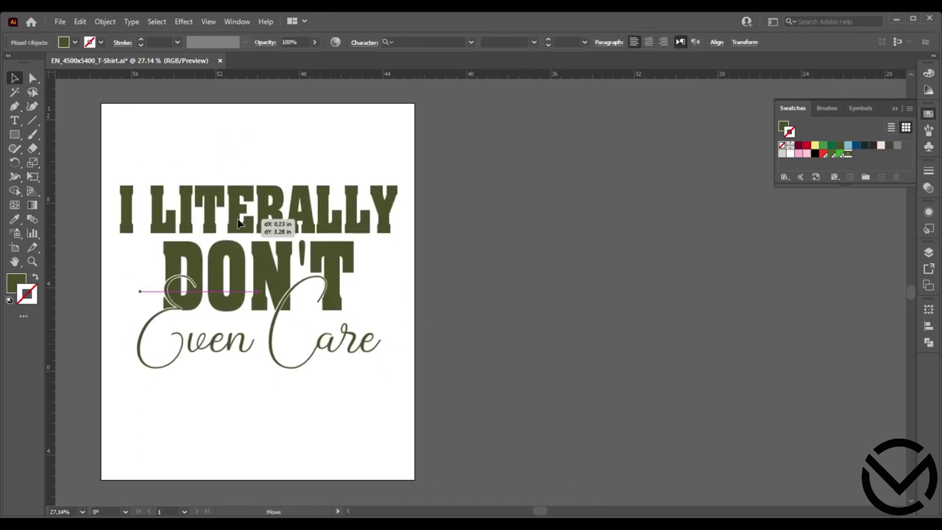